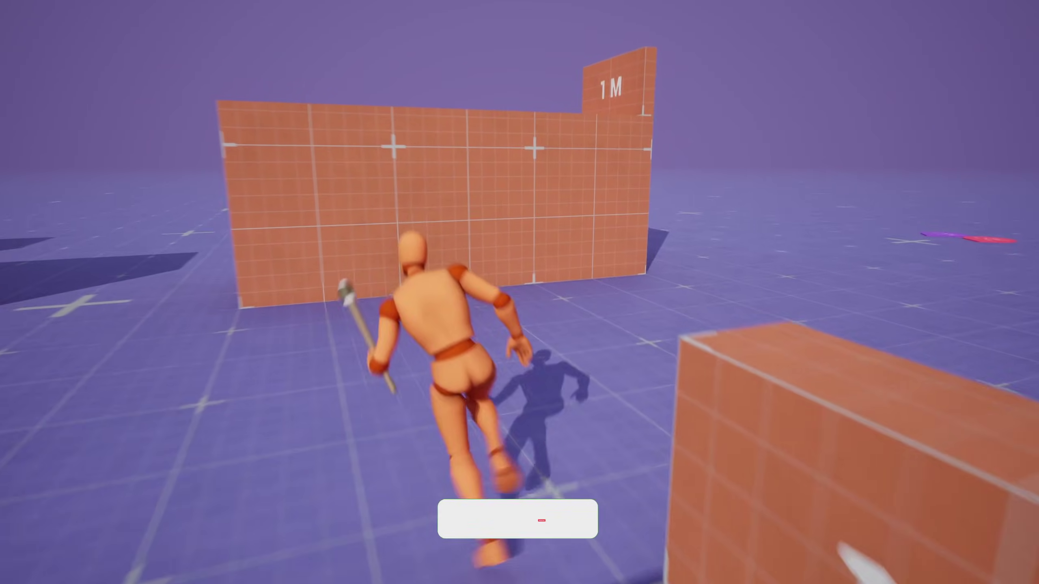
key(space)
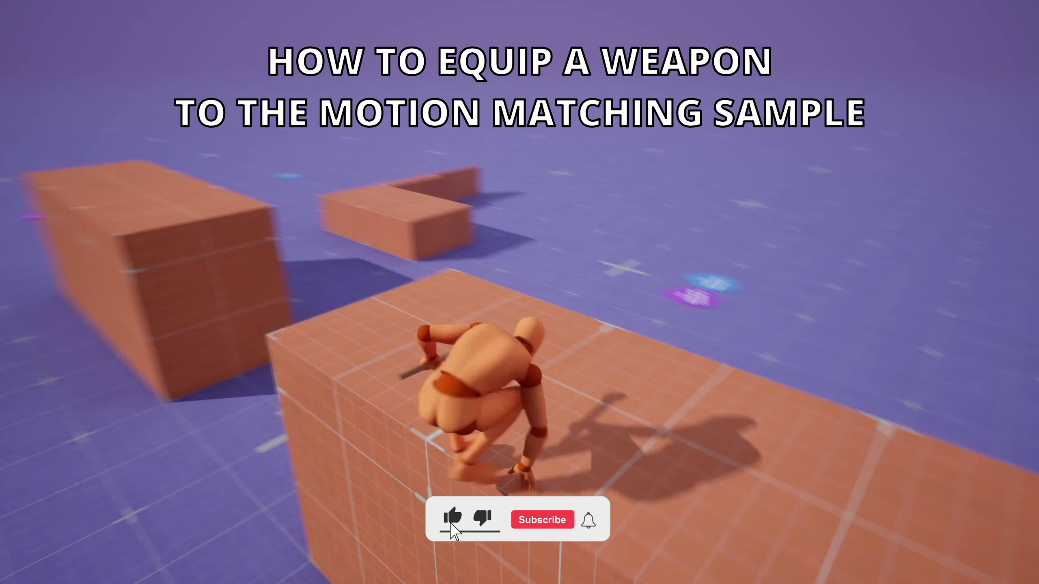
key(space)
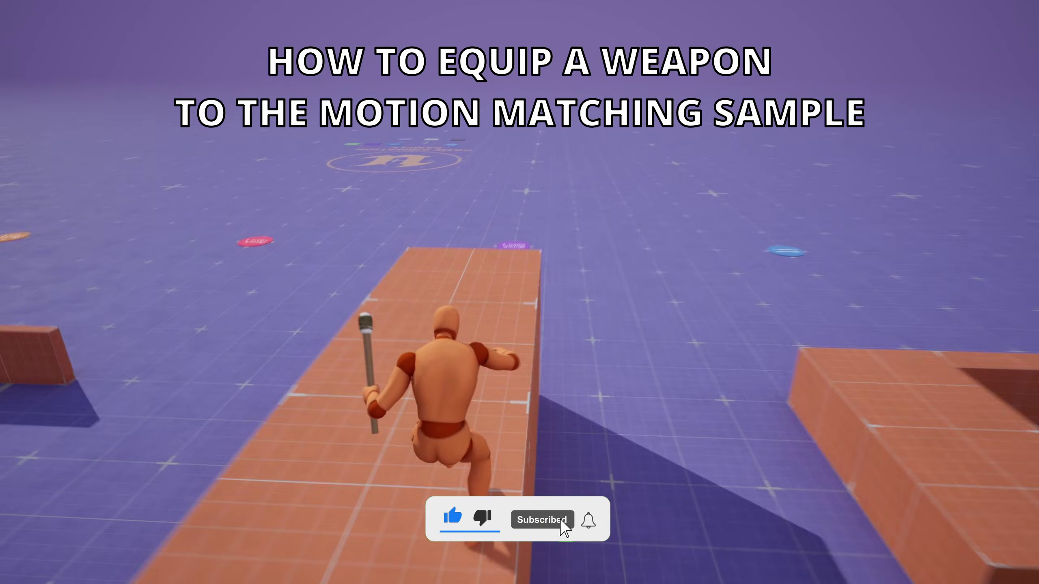
key(w)
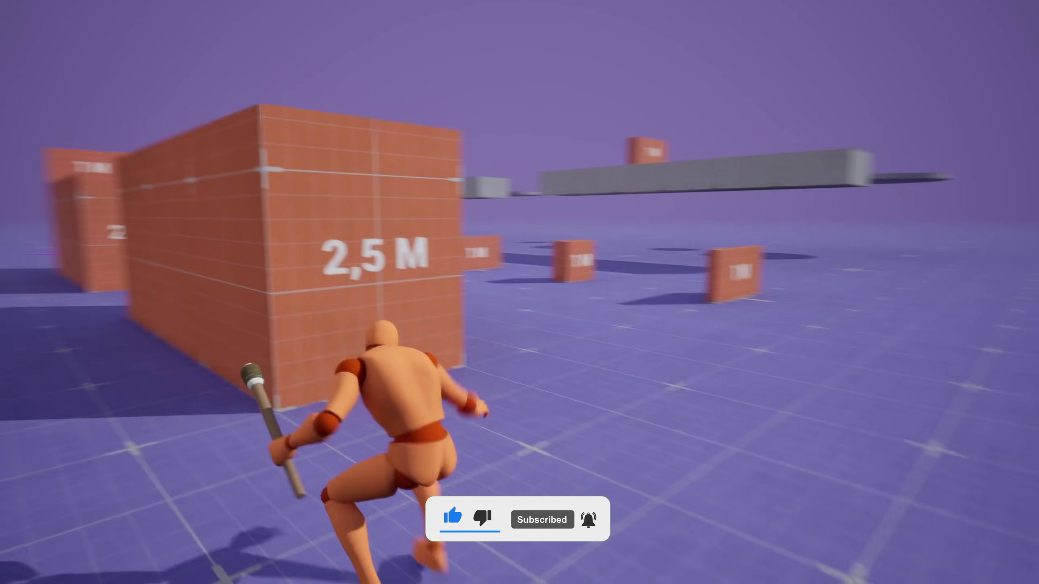
key(w)
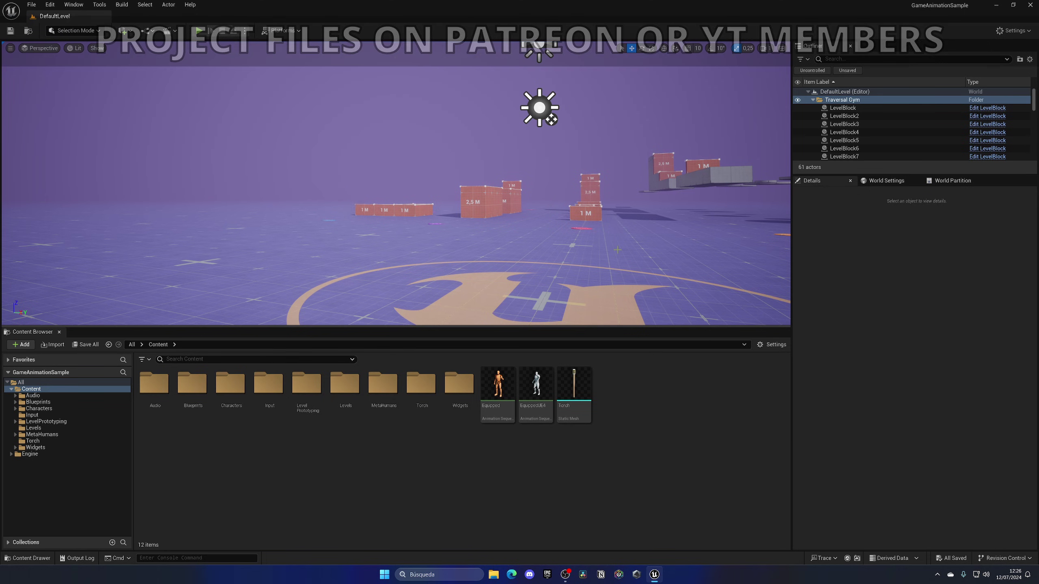
Step: Inspect the Equipped animation sequence and the Torch static mesh, closing both asset editors when done
double_click(498, 385)
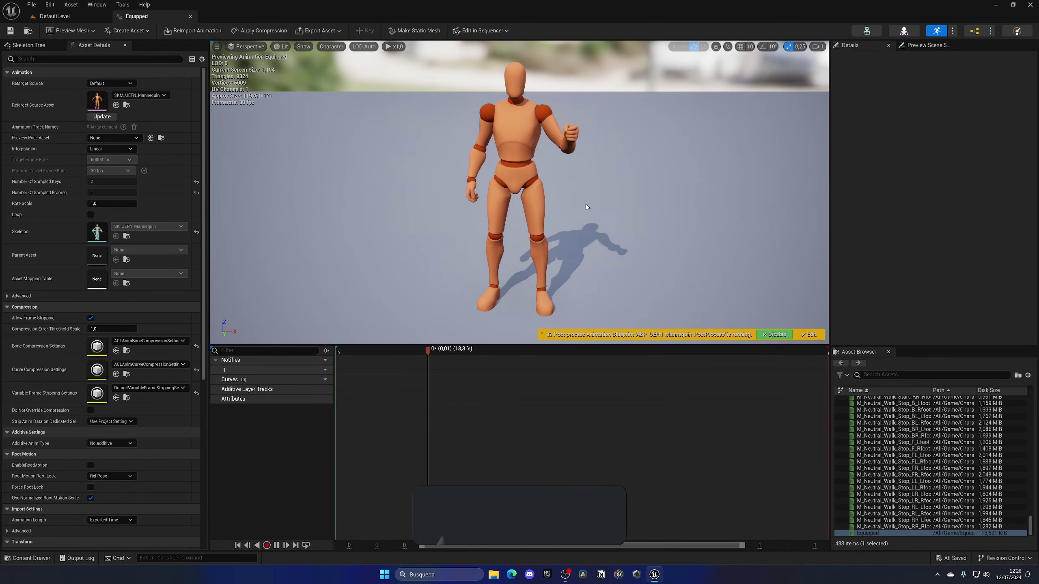
click(82, 16)
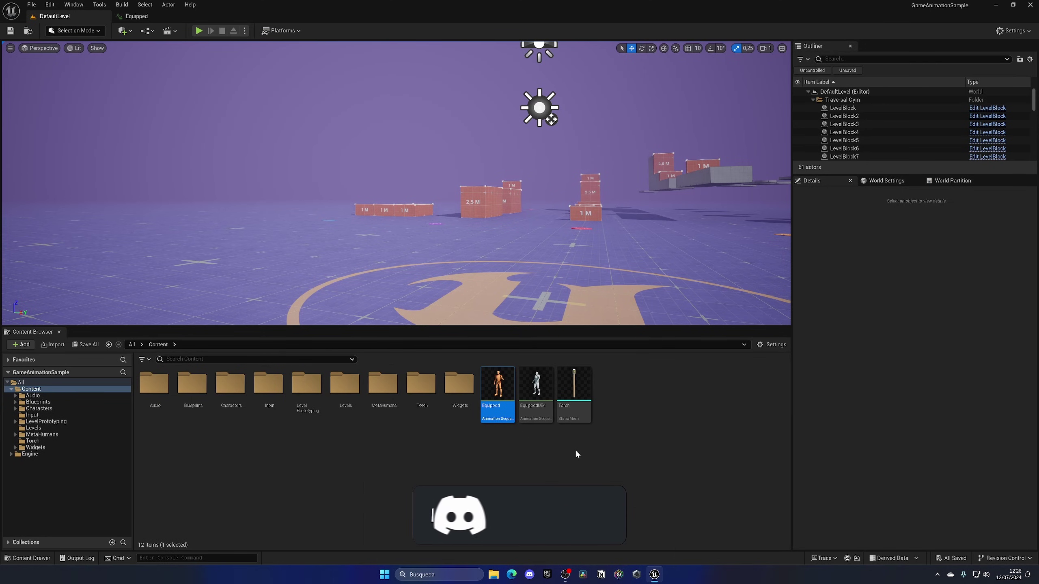
click(578, 384)
double_click(577, 385)
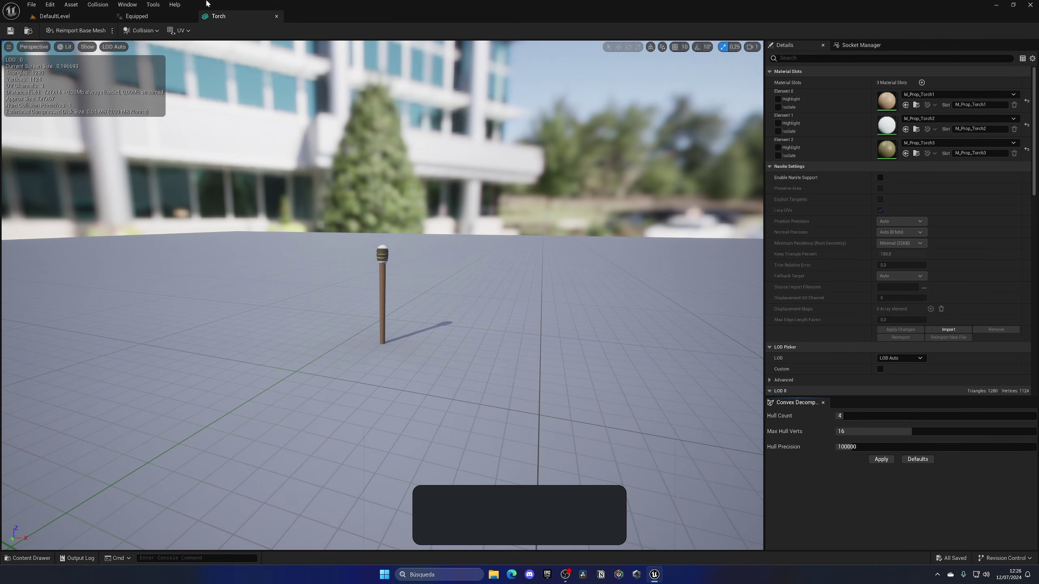
middle_click(218, 18)
middle_click(176, 17)
click(604, 490)
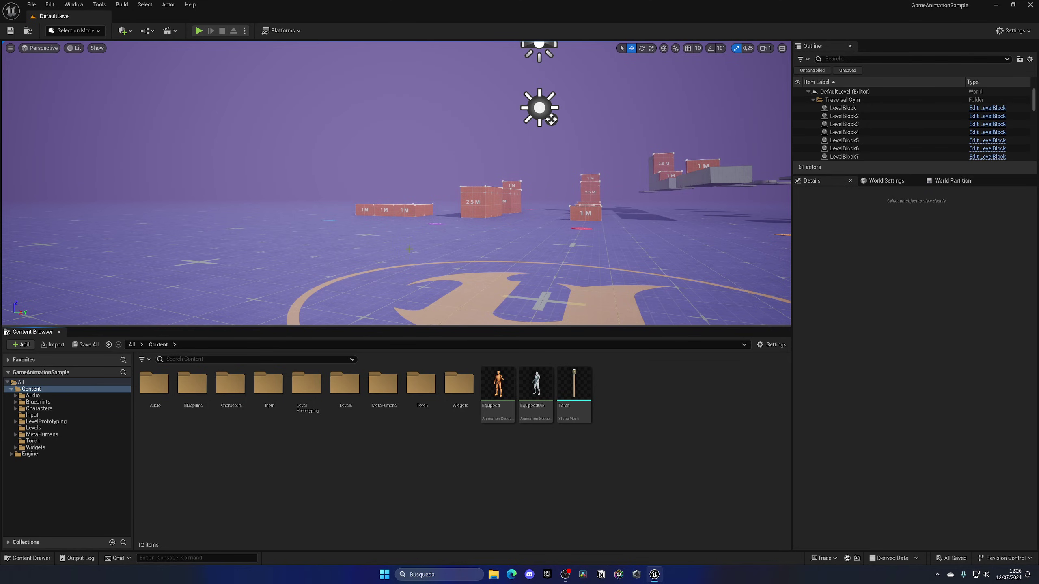
Step: Open ABP_SandboxCharacter from the Blueprints folder and show its AnimGraph
double_click(194, 386)
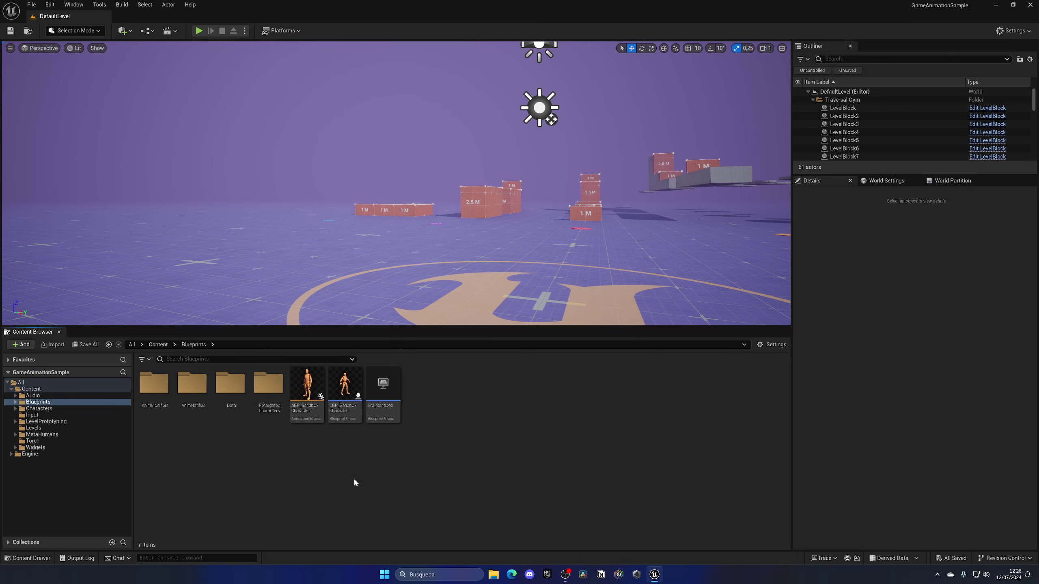
double_click(307, 385)
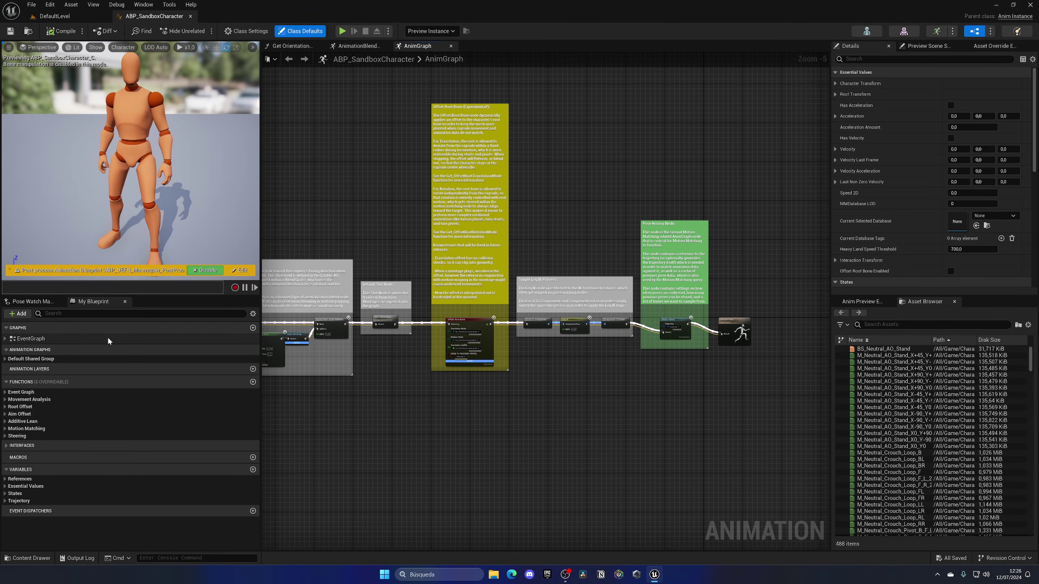
click(20, 359)
click(37, 368)
double_click(36, 369)
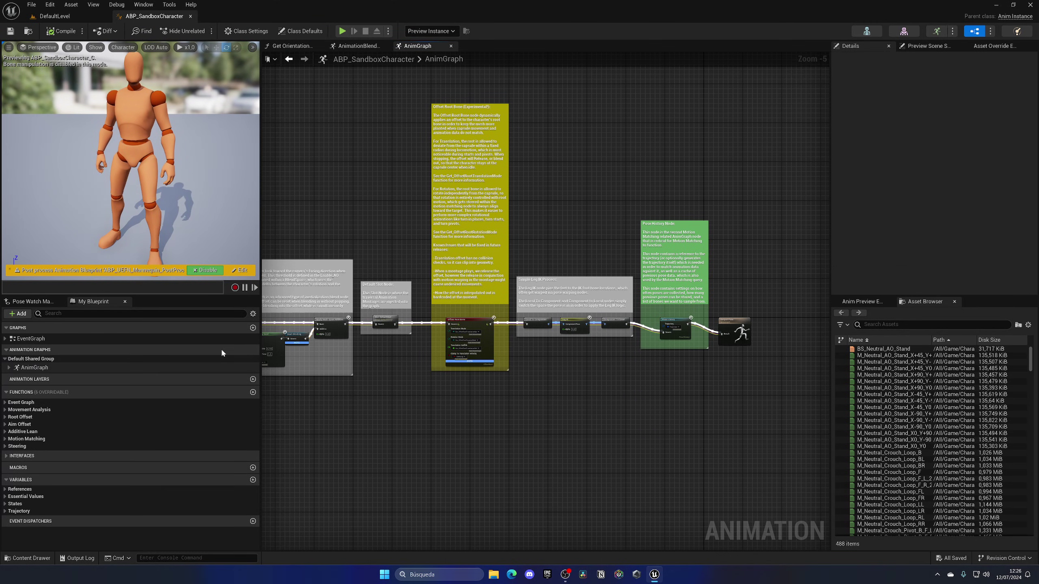
Step: Examine the AnimGraph's node chain, especially the link between the DefaultSlot and Offset Root Bone nodes
scroll(326, 327, down, 2)
right_drag(326, 327, 552, 311)
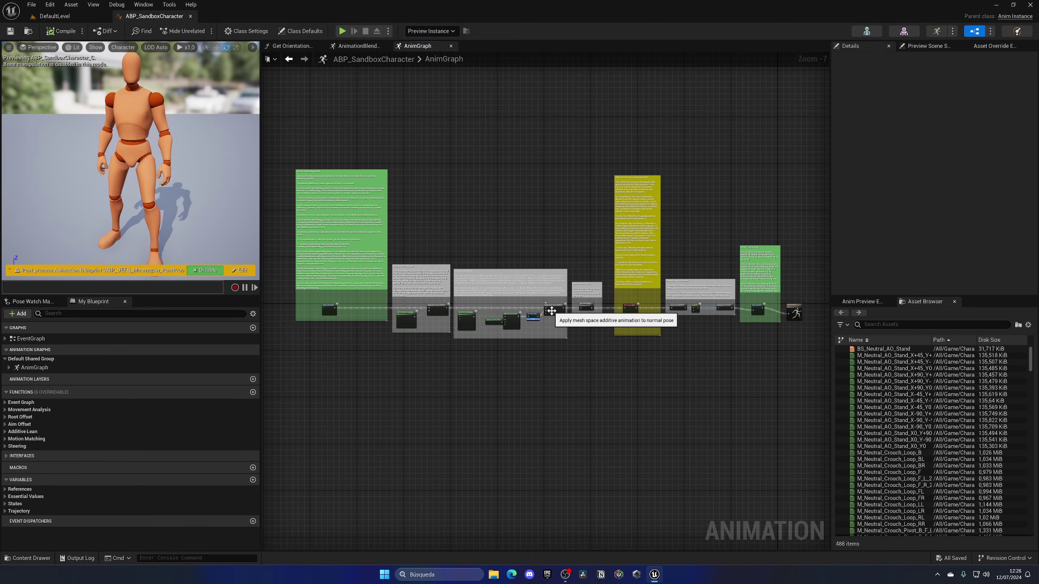
scroll(589, 308, up, 5)
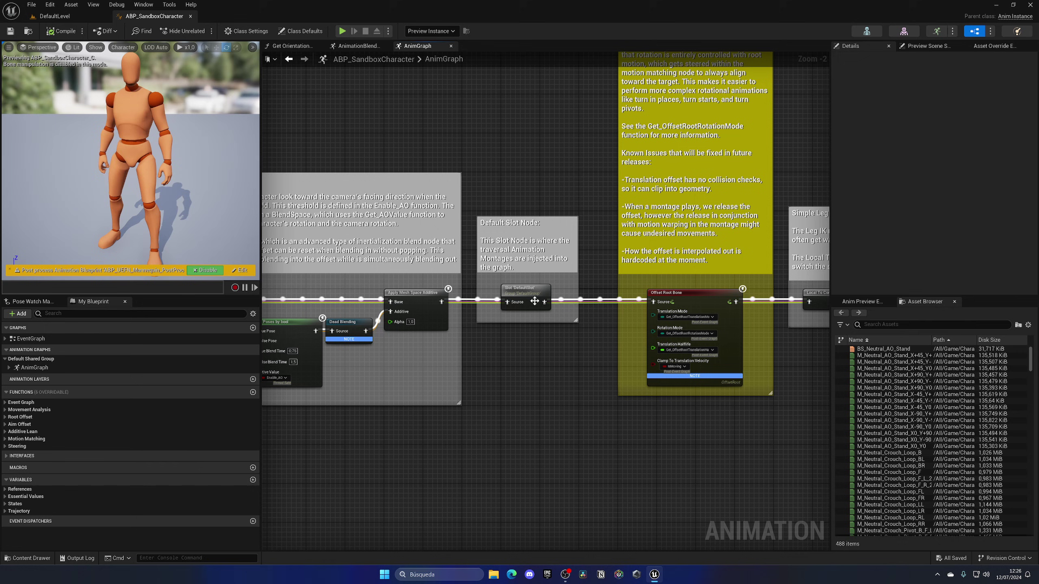
scroll(491, 327, down, 2)
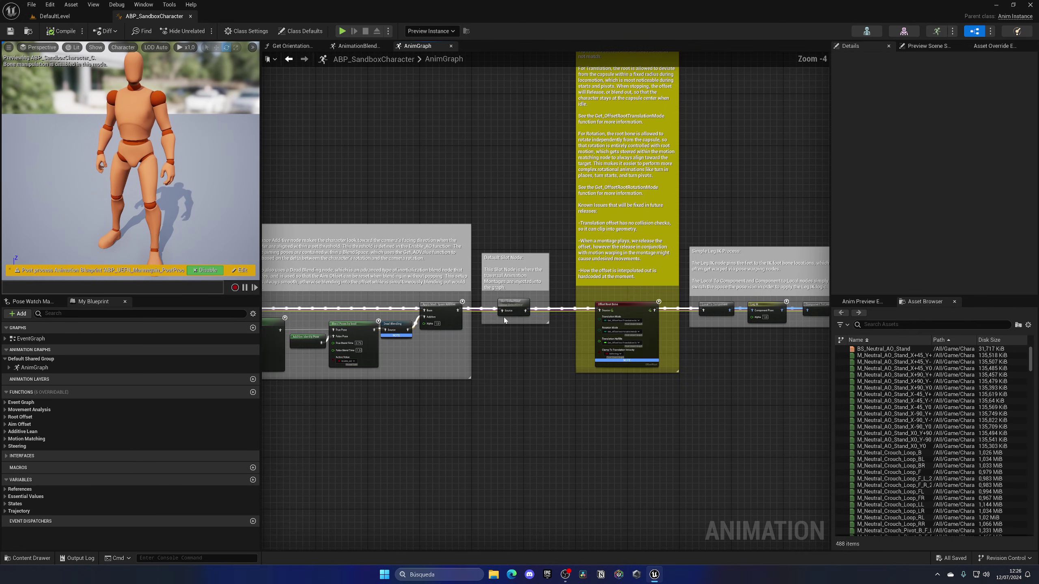
right_drag(503, 317, 672, 308)
mouse_move(419, 310)
right_down()
mouse_move(474, 302)
mouse_move(695, 308)
mouse_move(430, 326)
right_up()
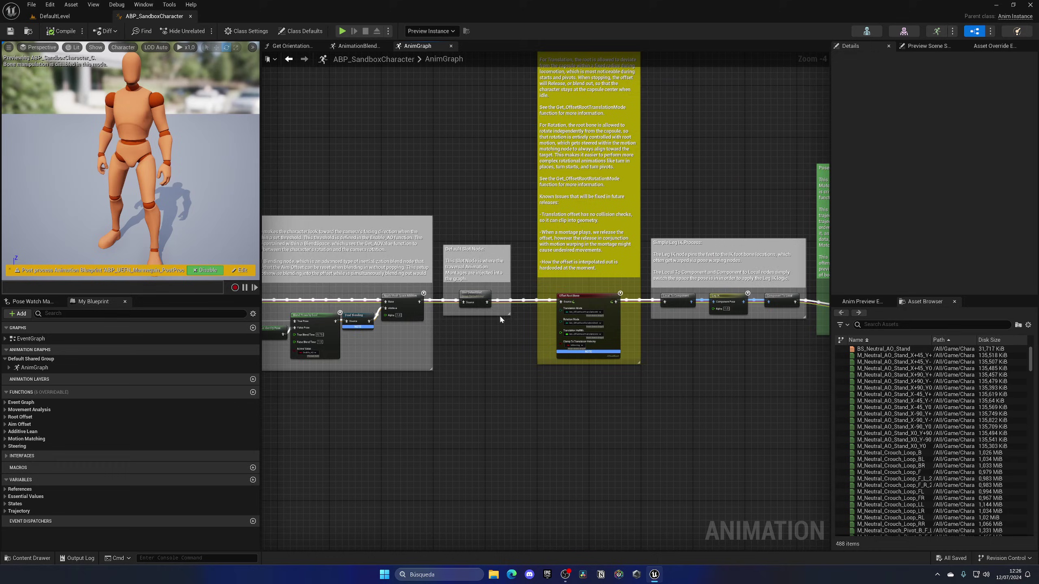
right_drag(500, 319, 433, 319)
Step: Move Offset Root Bone and all node groups after it away from the DefaultSlot node, making room between them
scroll(428, 332, down, 3)
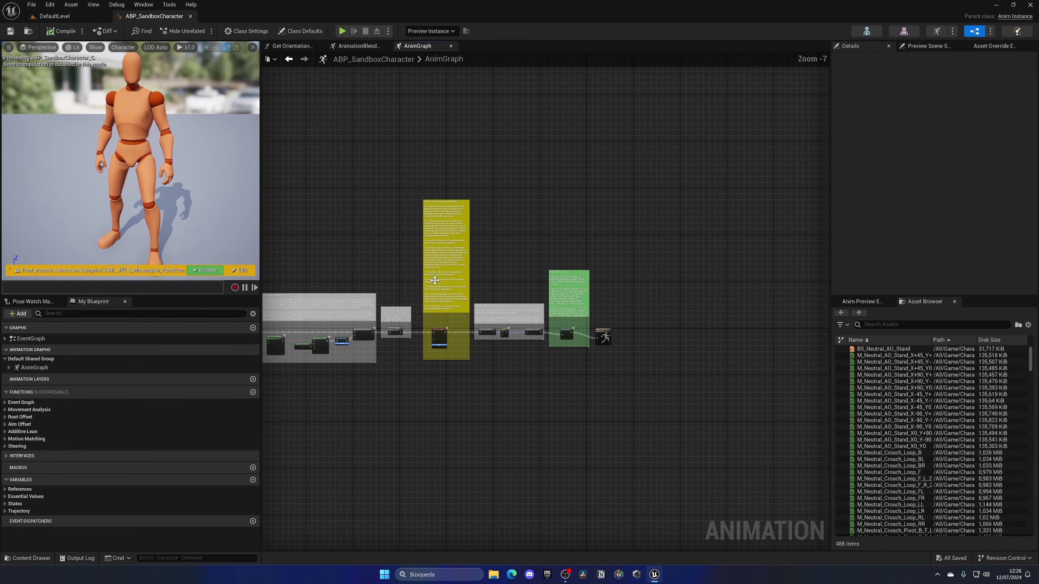
drag(415, 174, 597, 373)
scroll(419, 329, up, 5)
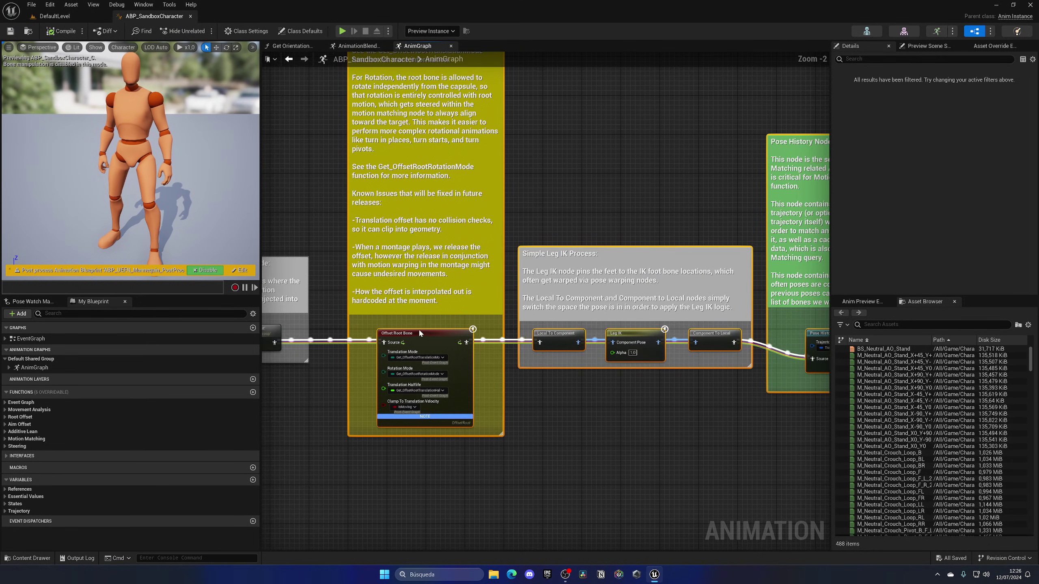
drag(418, 329, 613, 330)
click(433, 313)
right_drag(423, 313, 501, 308)
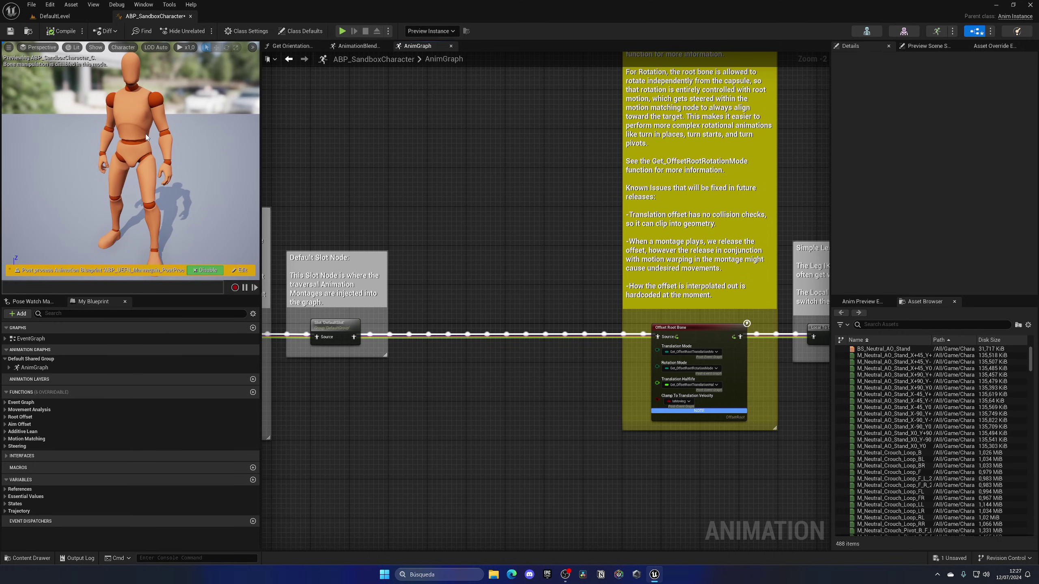
Step: Insert a Layered blend per bone node between the DefaultSlot and Offset Root Bone nodes and compile the blueprint
scroll(360, 324, up, 2)
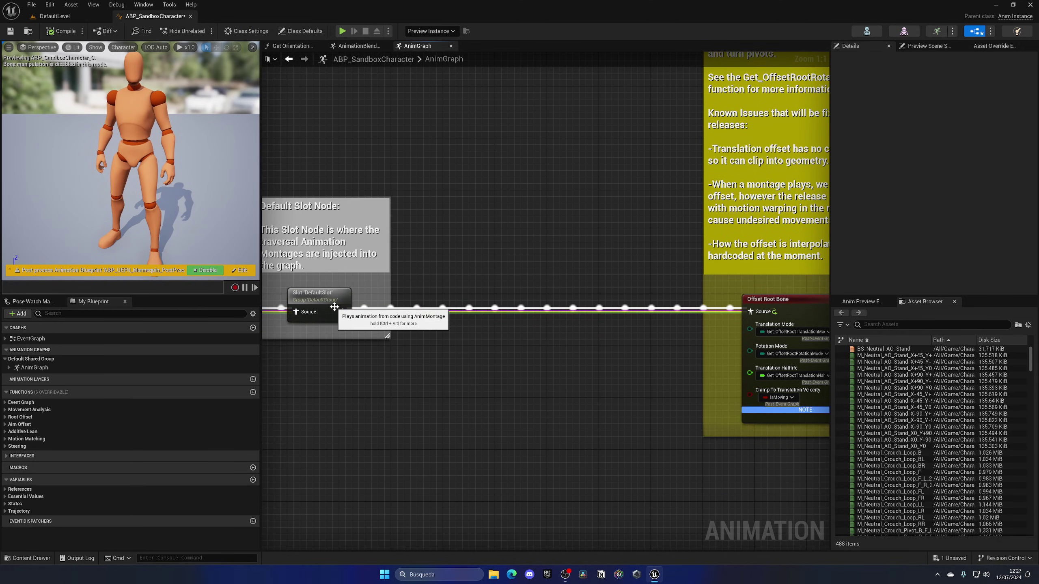
drag(343, 311, 576, 351)
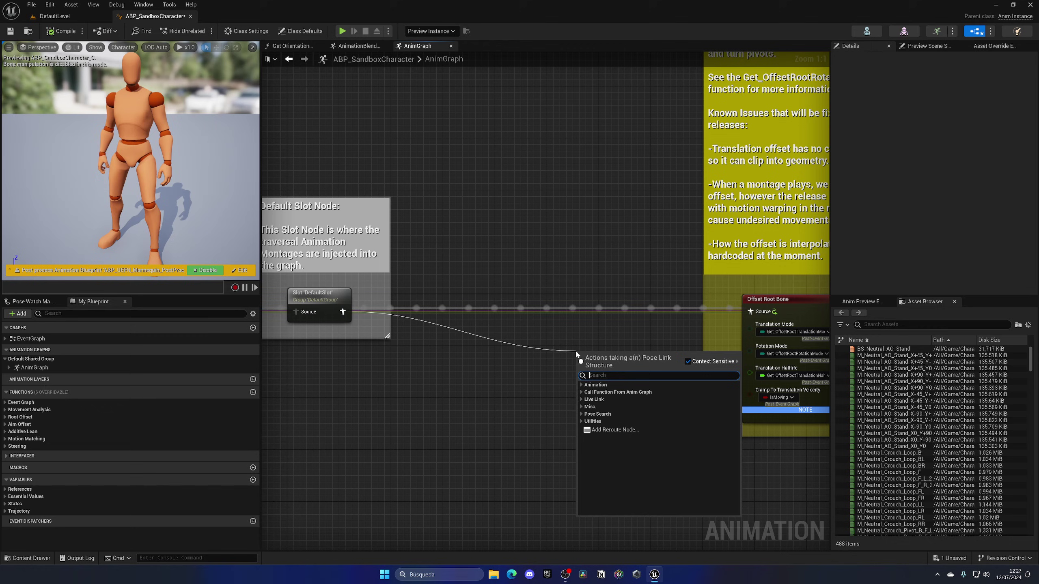
text(layered)
key(Return)
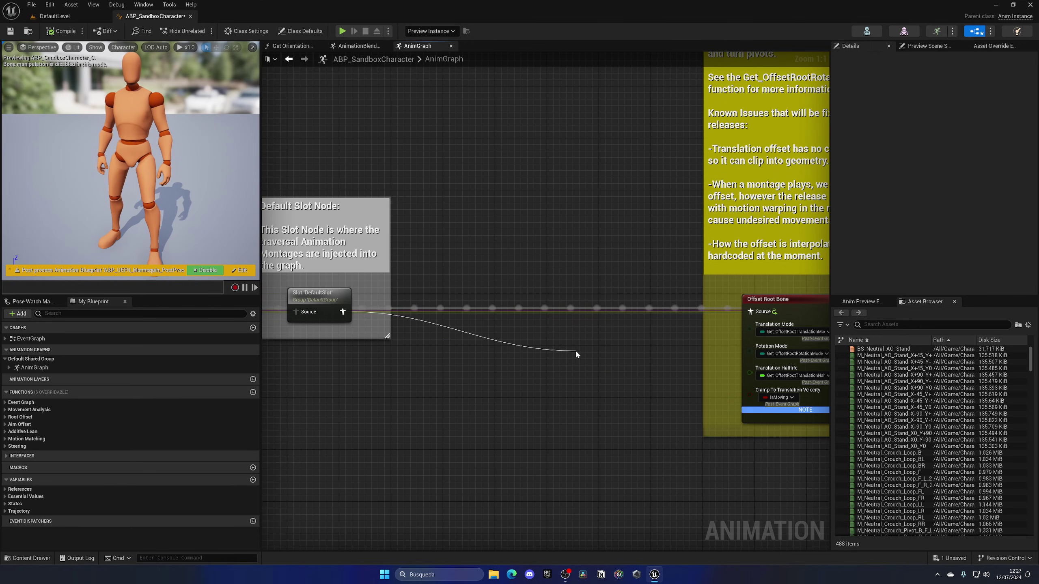
drag(593, 359, 514, 306)
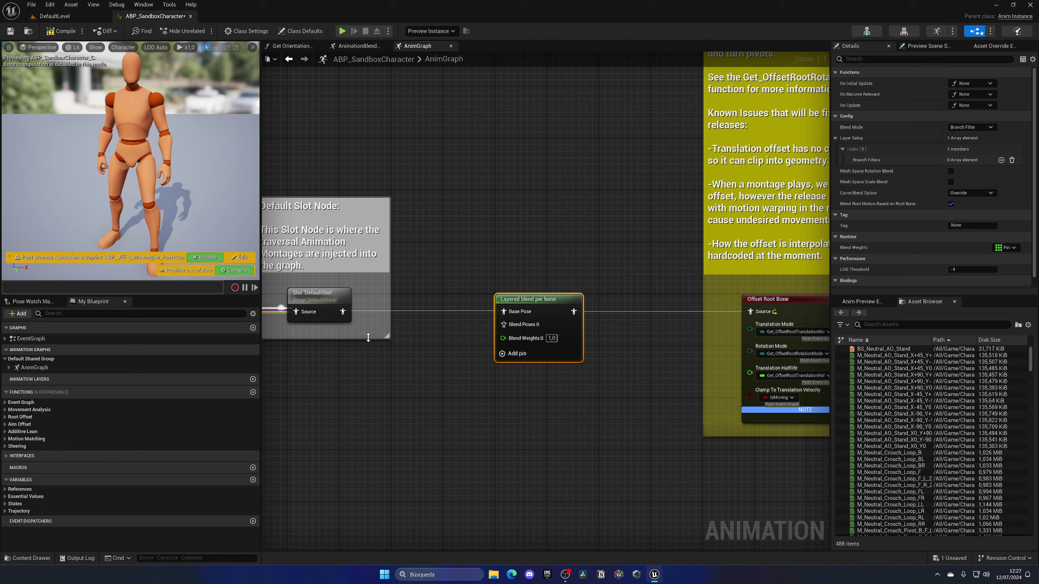
scroll(418, 340, down, 2)
mouse_move(418, 341)
right_down()
mouse_move(450, 328)
mouse_move(463, 338)
mouse_move(421, 339)
right_up()
scroll(455, 336, up, 2)
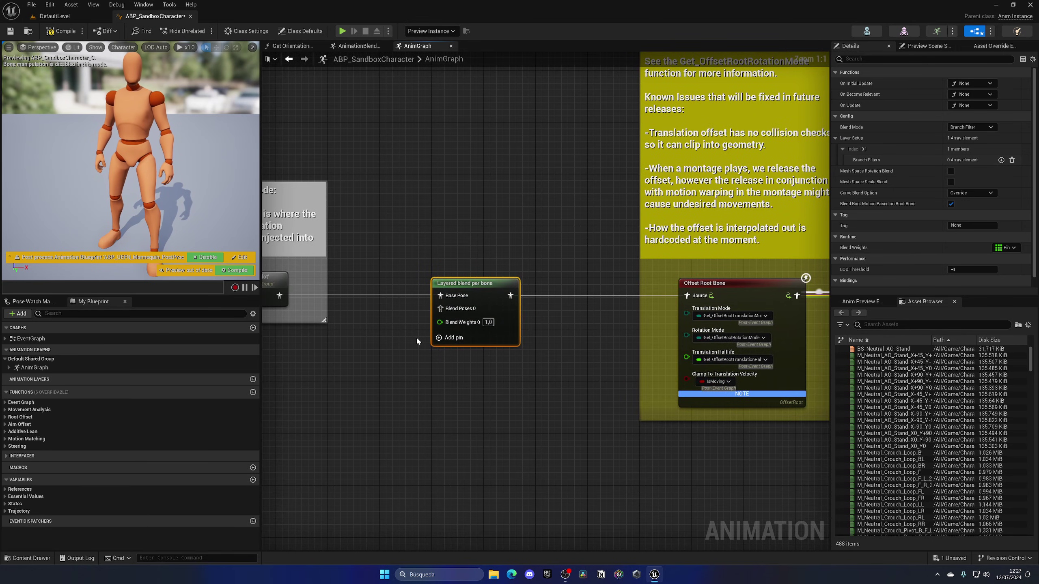
click(60, 31)
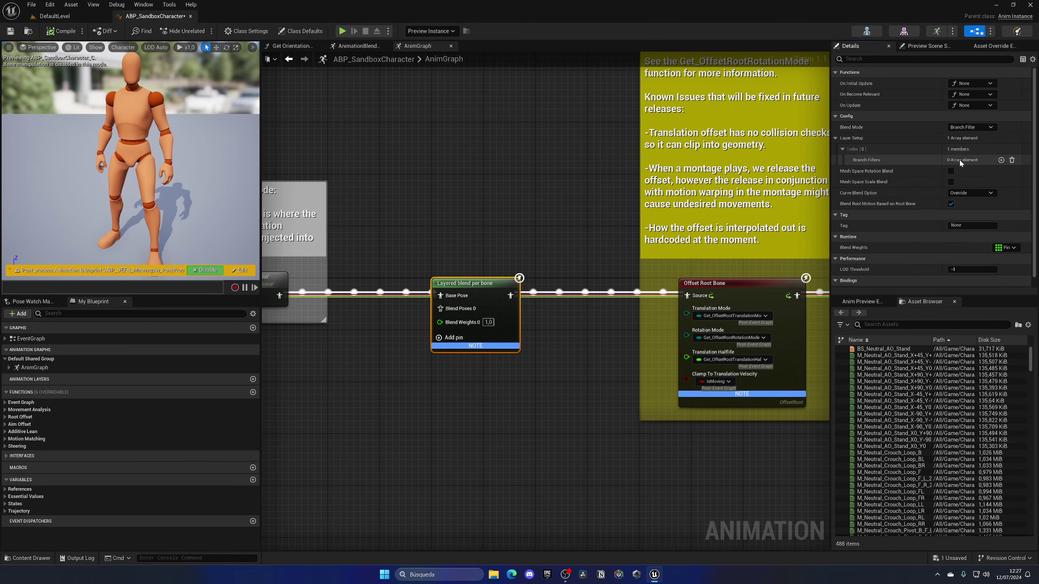
Step: Add one branch filter to the Layered blend per bone node's layer setup and open its bone name for editing
click(1001, 160)
click(855, 172)
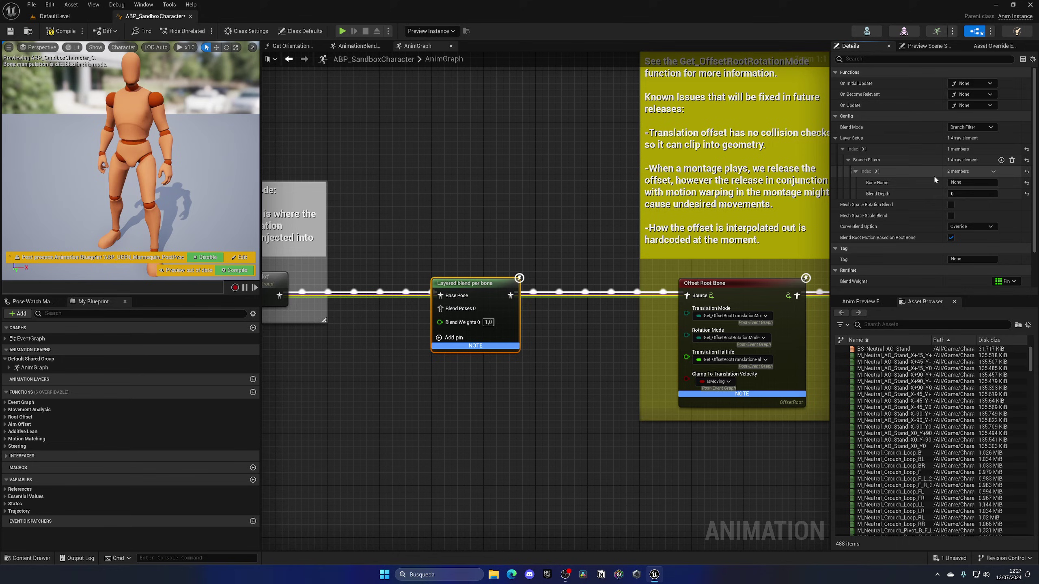
click(945, 183)
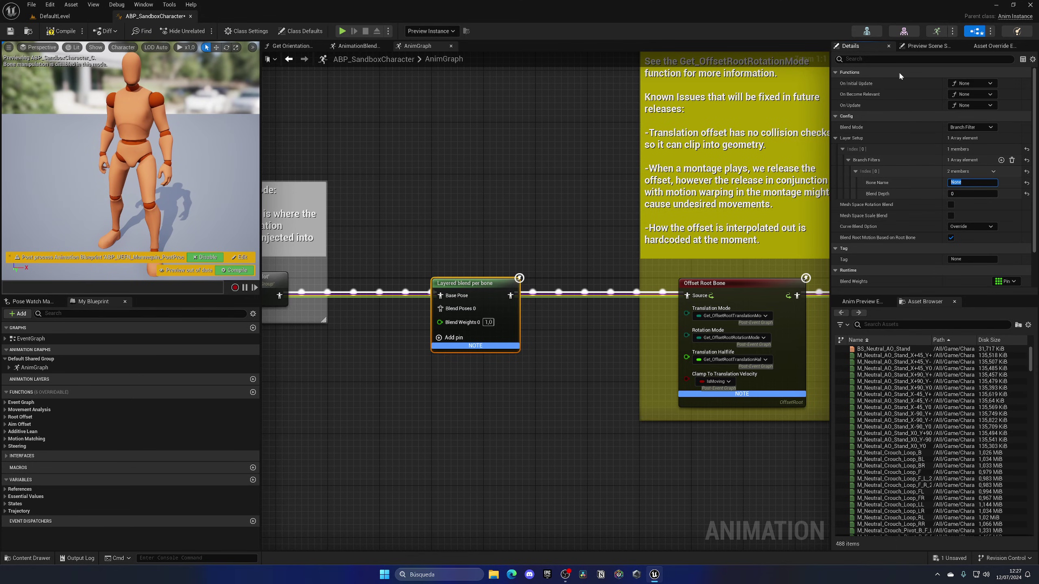
Step: Open the SK_UEFN_Mannequin skeleton and examine the spine_03 and clavicle_l bones in its hierarchy
click(870, 35)
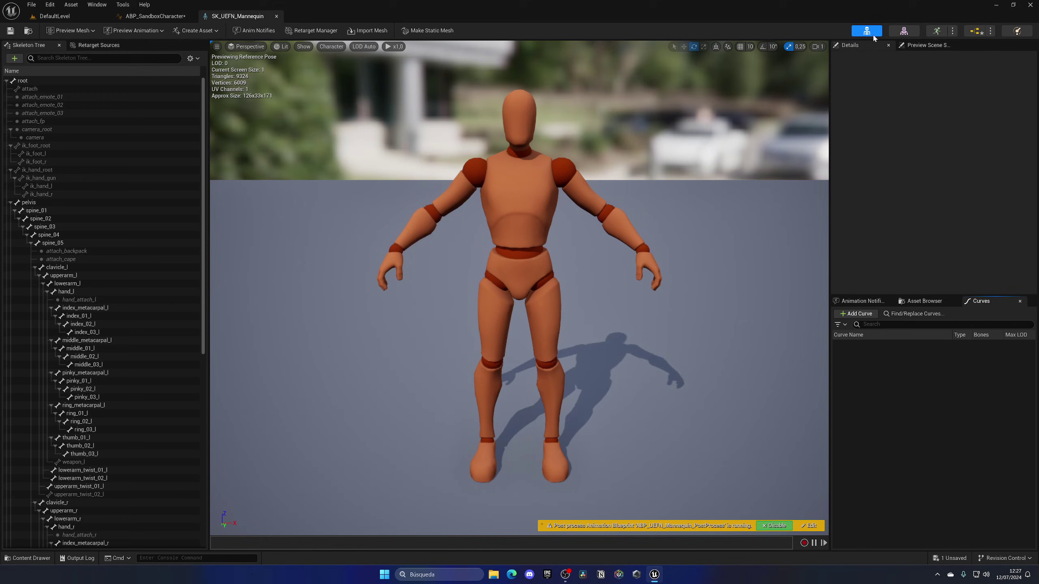
click(118, 210)
click(103, 227)
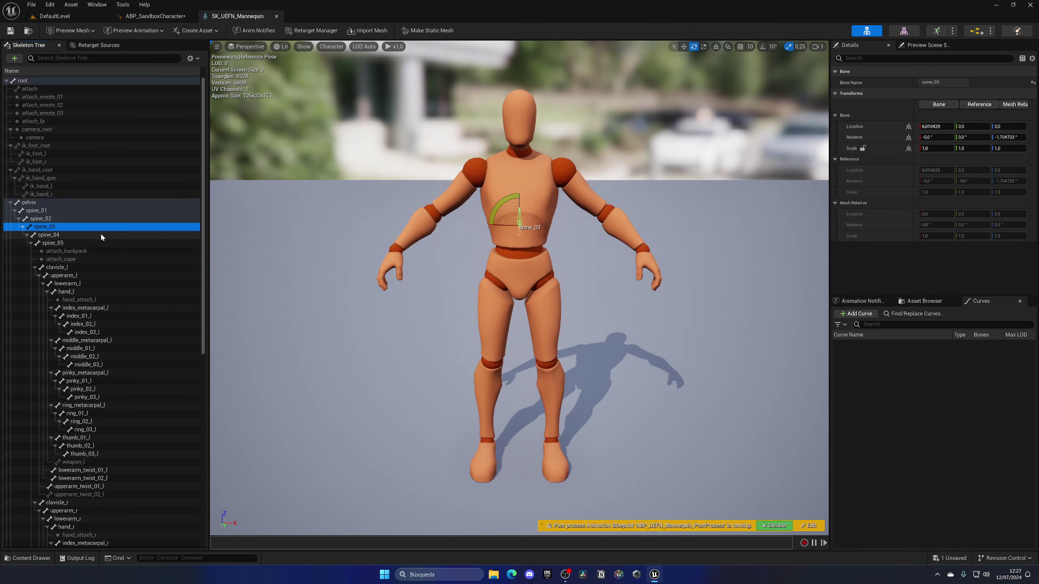
click(75, 268)
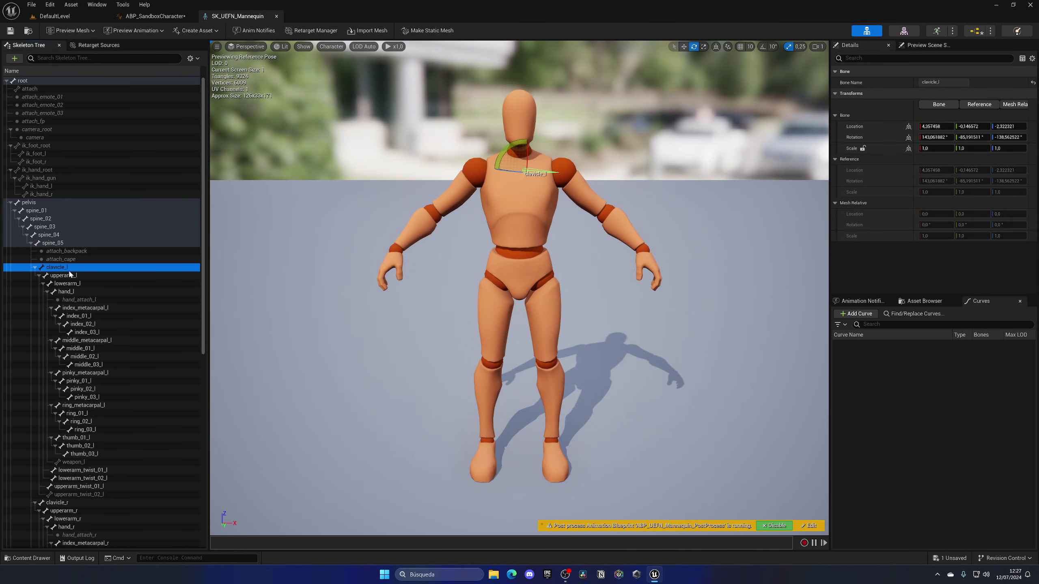
Step: Open the Equipped animation from the Content folder to check its pose, and close it again
click(54, 16)
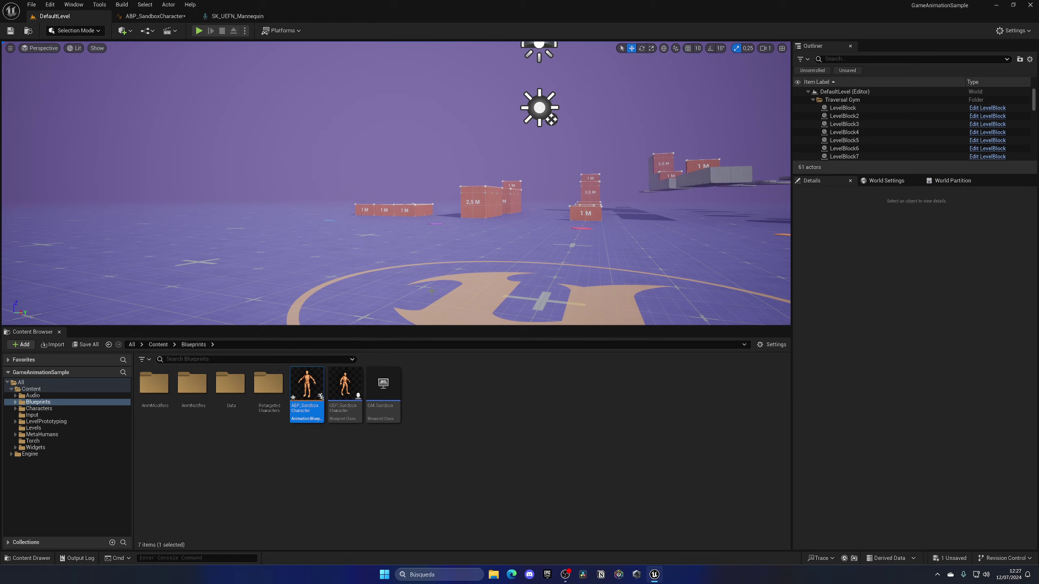
click(158, 344)
double_click(498, 385)
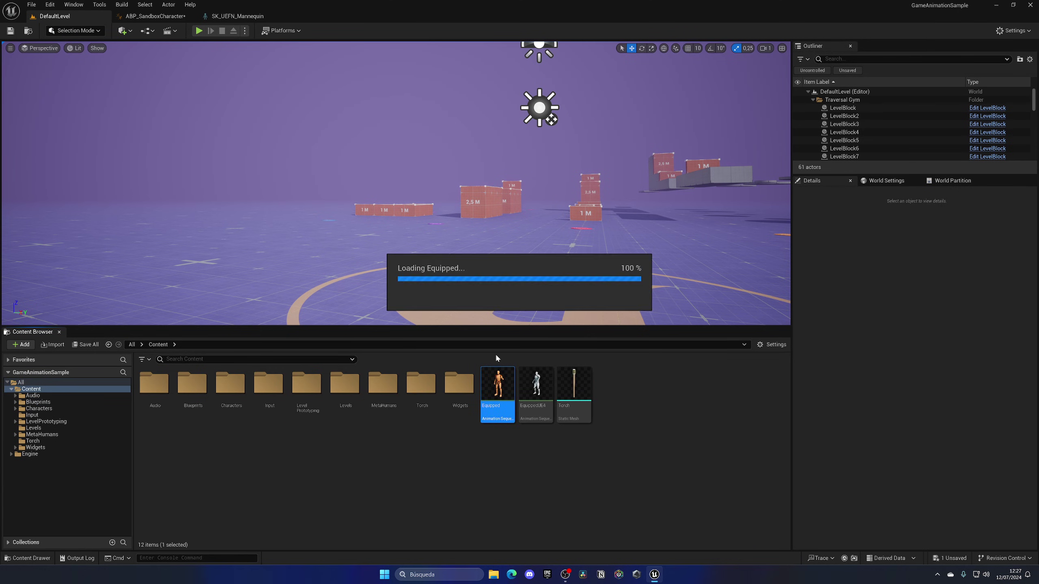
click(363, 17)
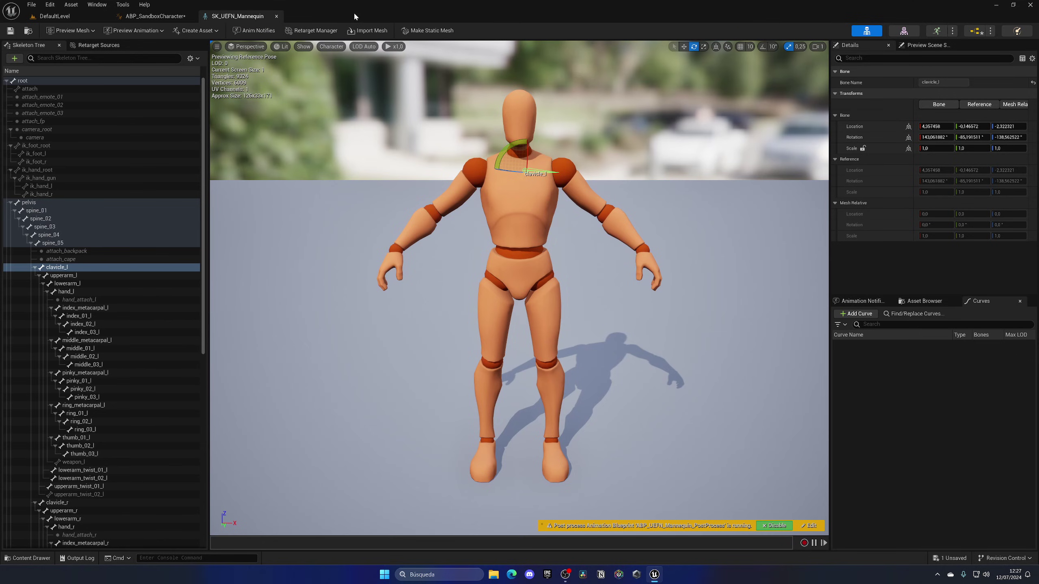
Step: Copy the clavicle_l bone name from the skeleton into the Layered blend per bone branch filter's bone name, and compile the blueprint
click(66, 266)
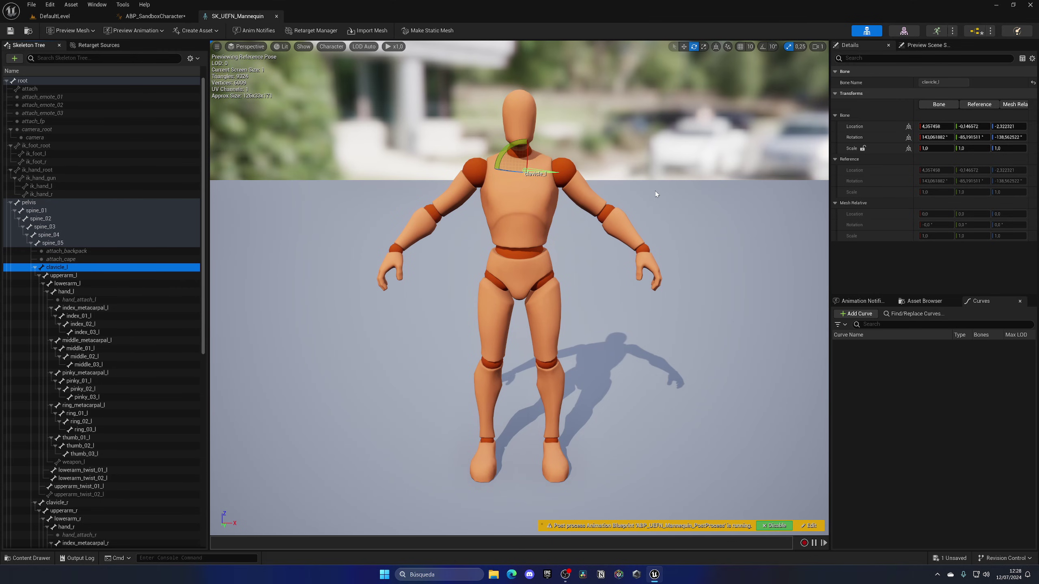
click(941, 83)
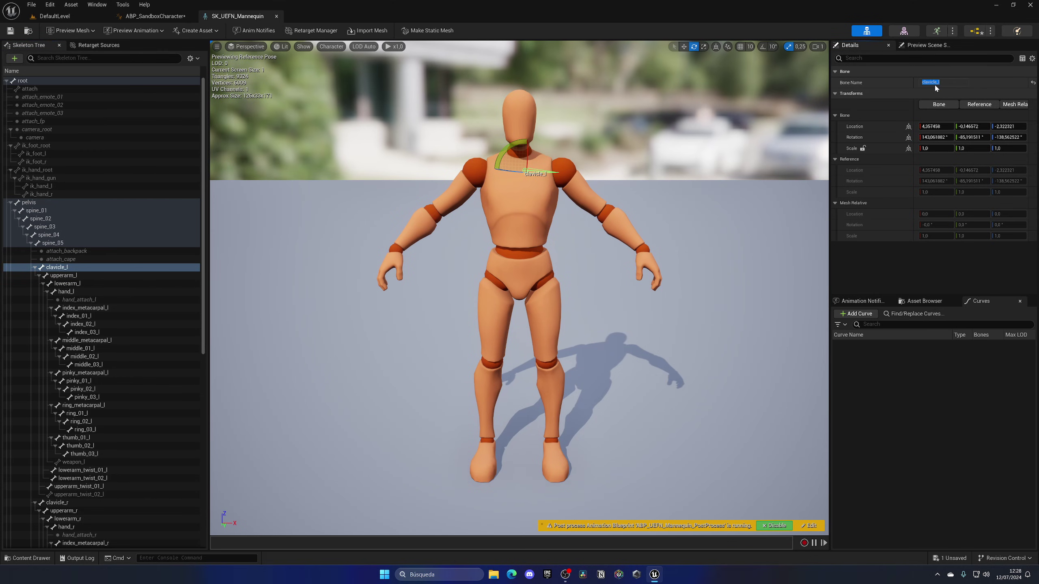
click(154, 16)
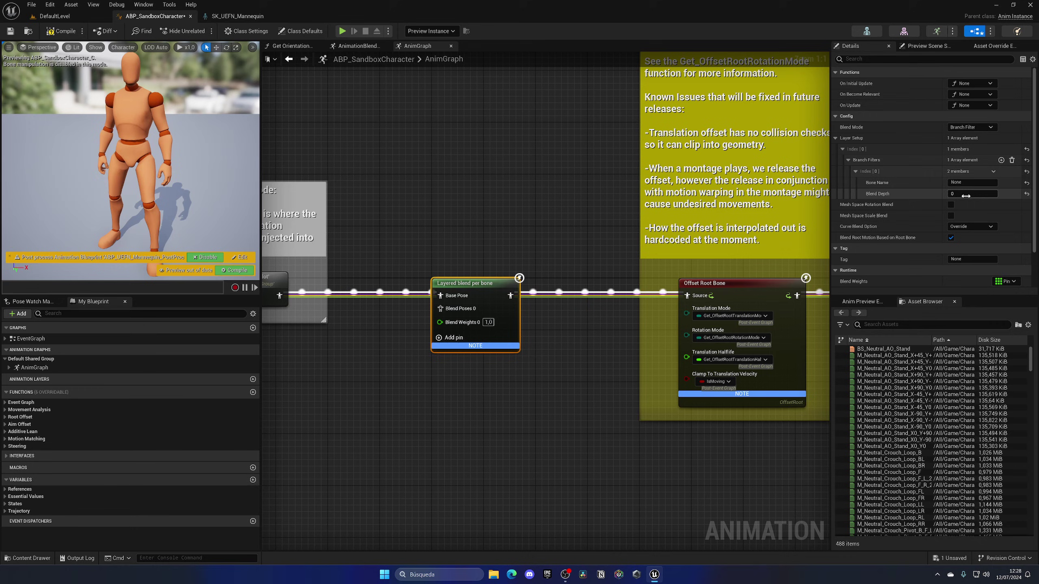
click(949, 183)
key(ctrl+a)
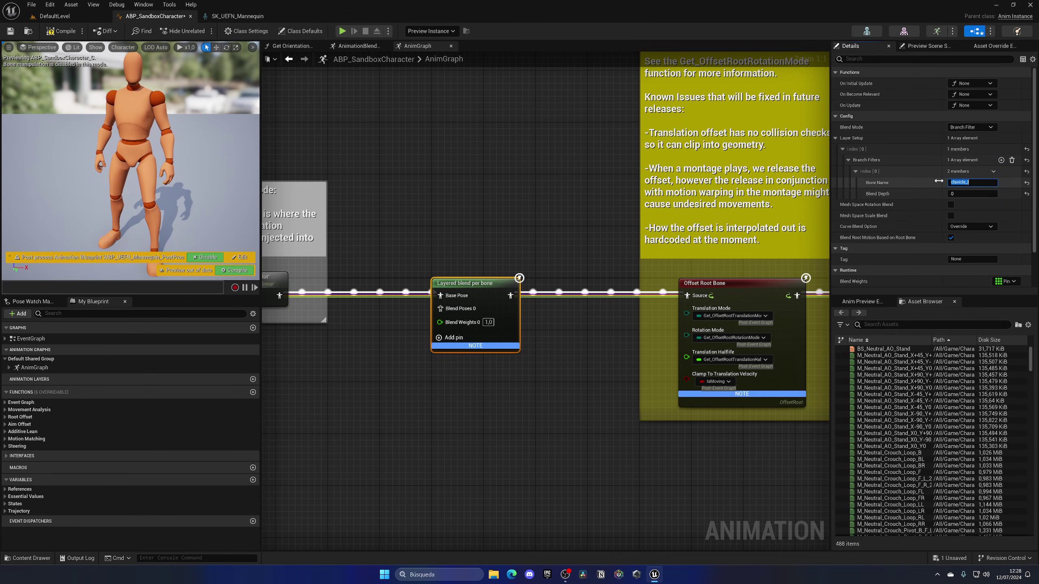
click(61, 31)
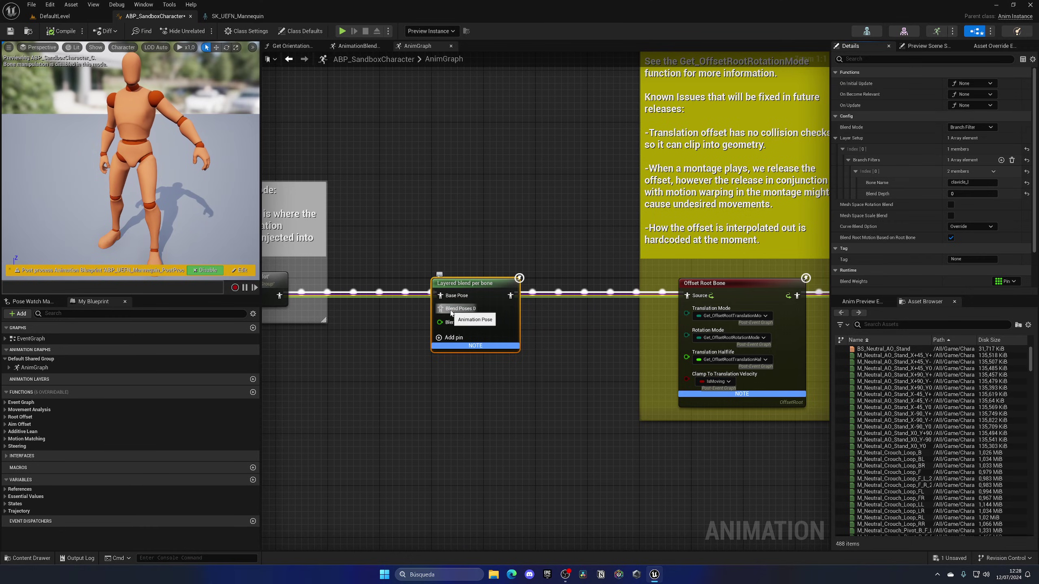
Step: Play-test DefaultLevel by running the character forward to check its arm movement, and stop the session
click(55, 16)
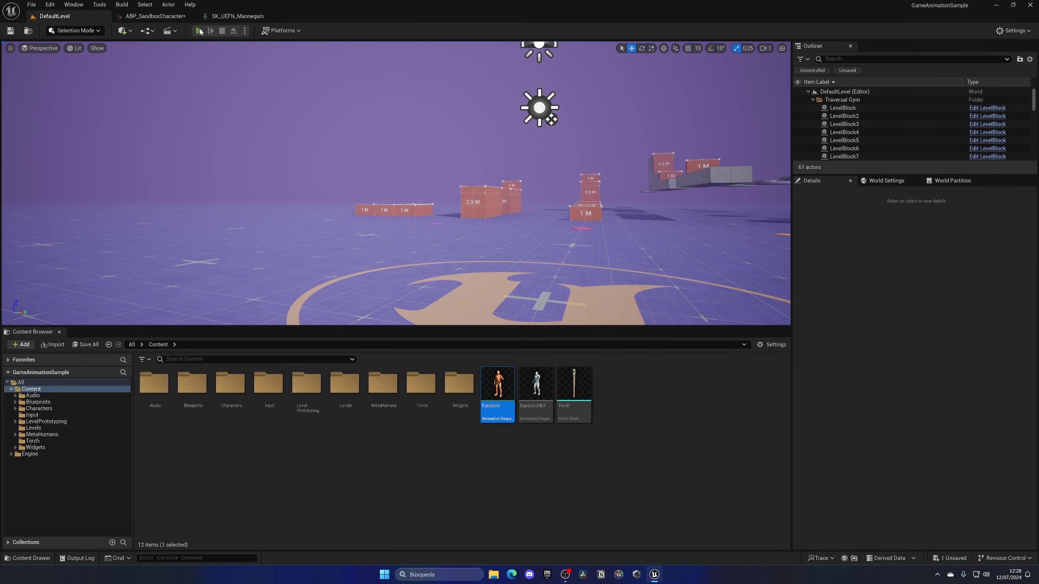
click(200, 31)
key(w)
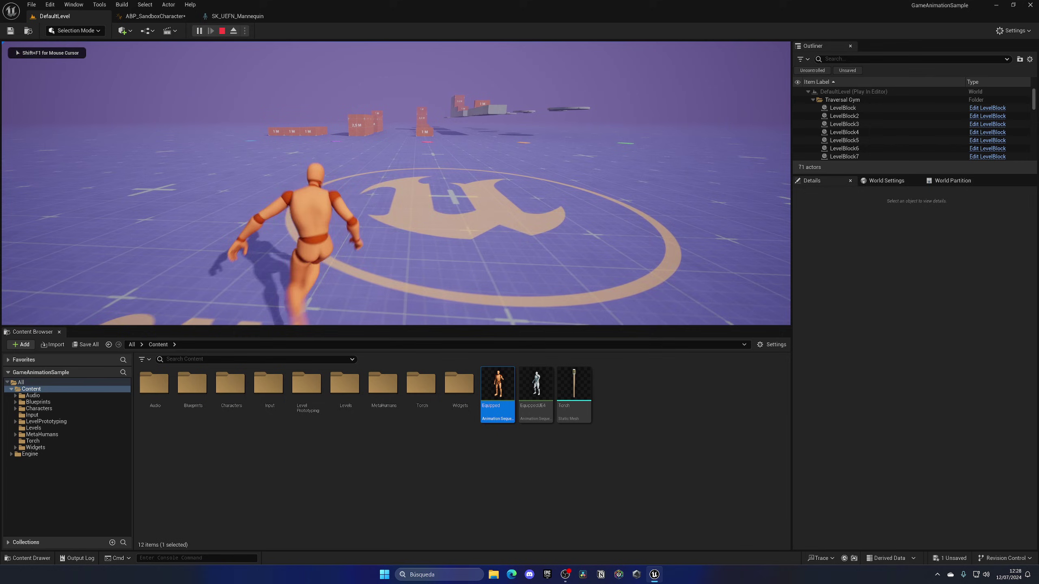
key(w)
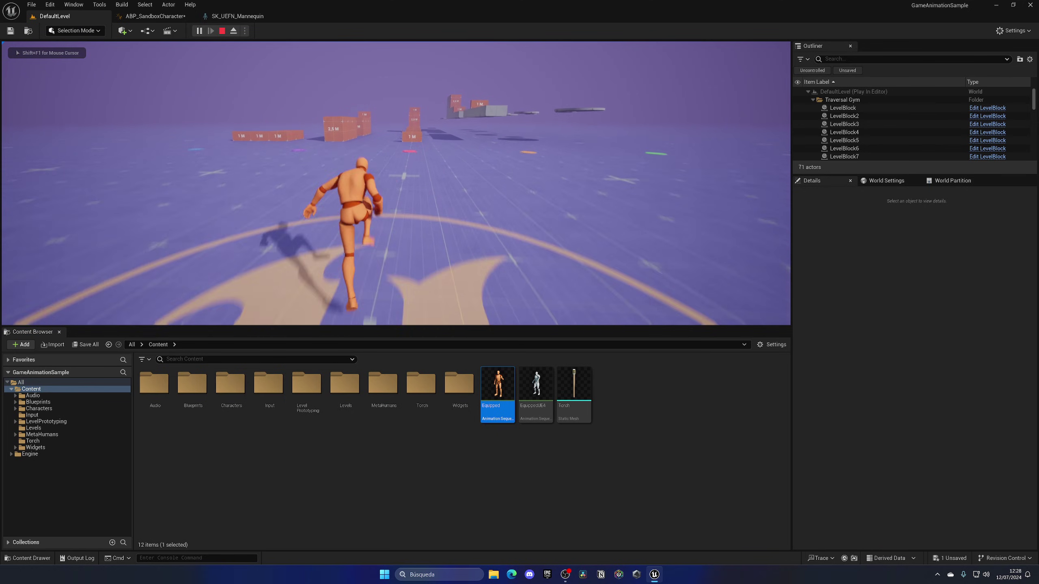
key(w)
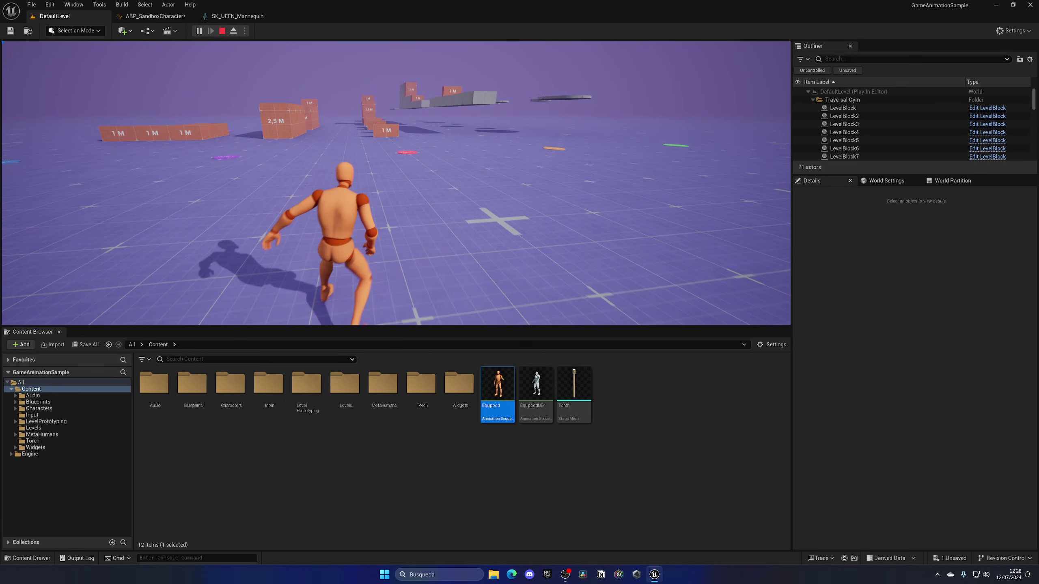
key(Escape)
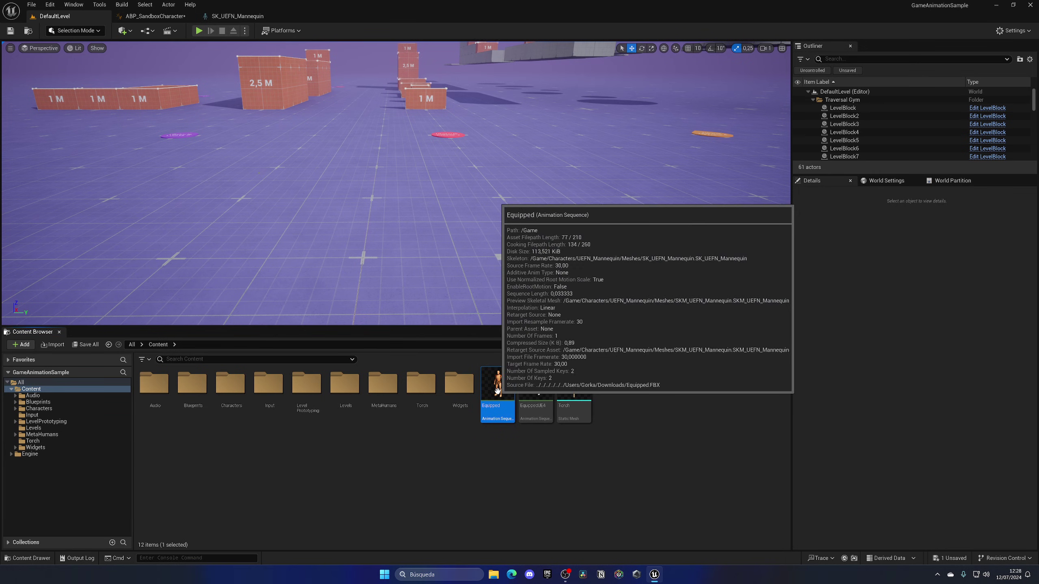
Step: Add the Equipped animation to the AnimGraph, connect it to Blend Poses 0 of the Layered blend per bone node, and compile
drag(497, 391, 343, 349)
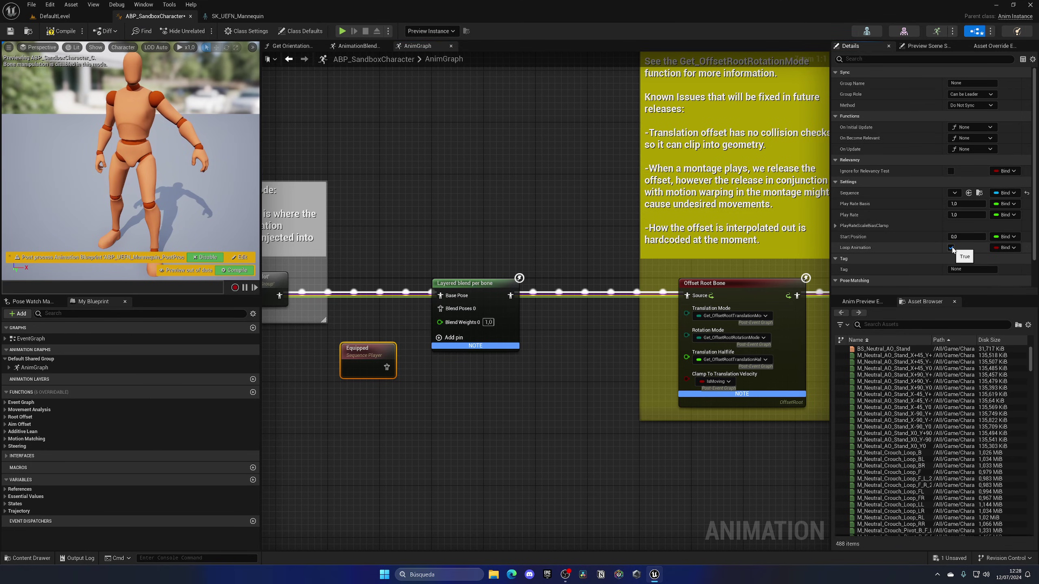
drag(391, 370, 443, 323)
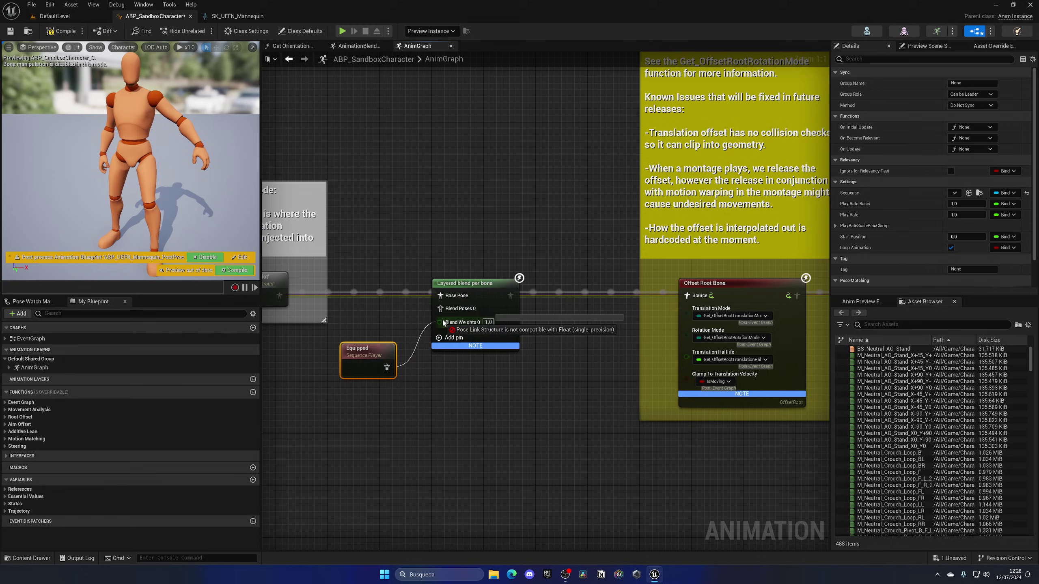
click(61, 31)
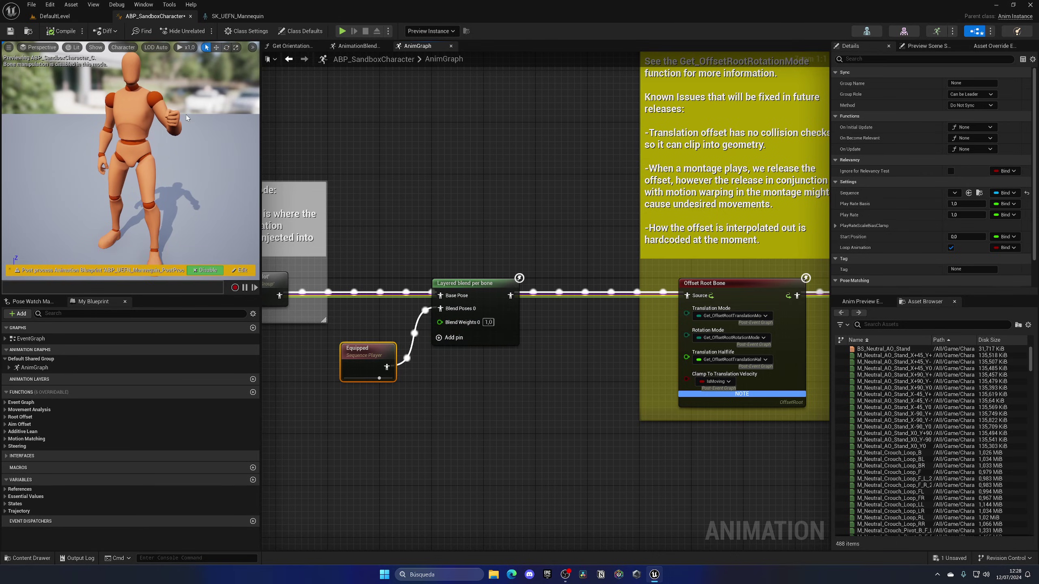
Step: Play-test DefaultLevel by running and jumping toward the 1 M block to check the blended left-arm pose, and stop the session
click(55, 16)
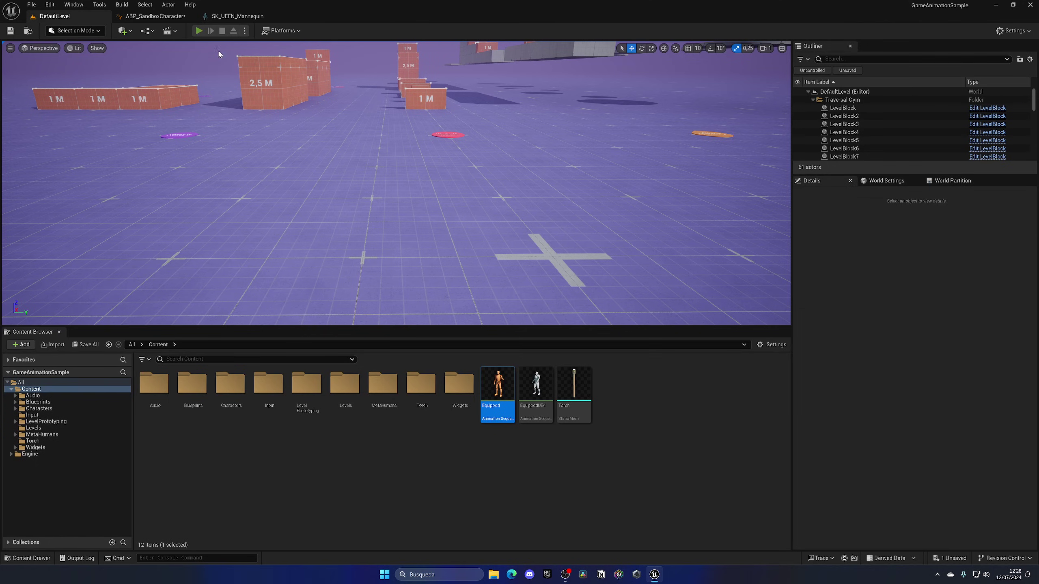
click(198, 31)
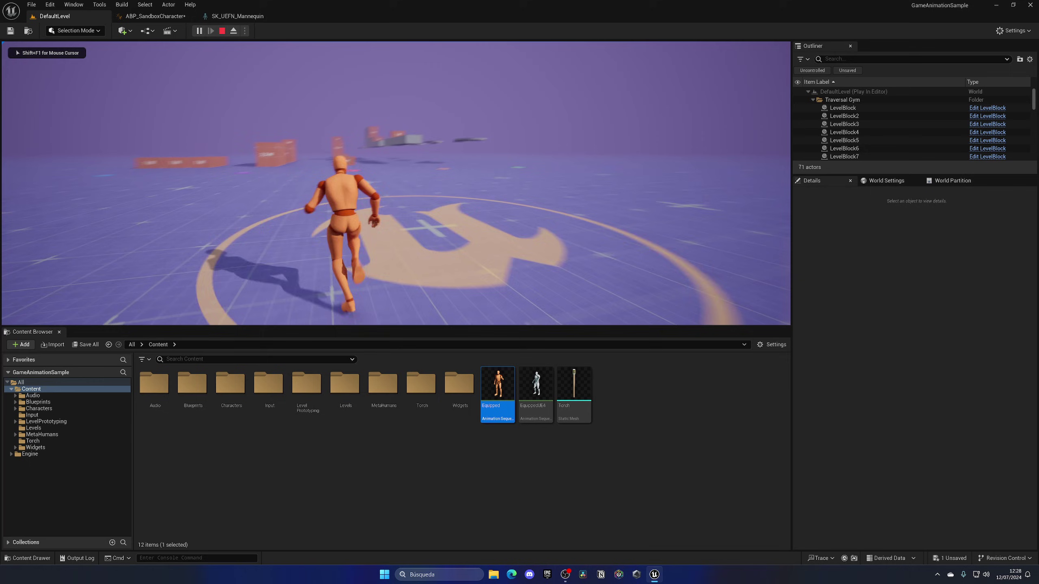
key(w)
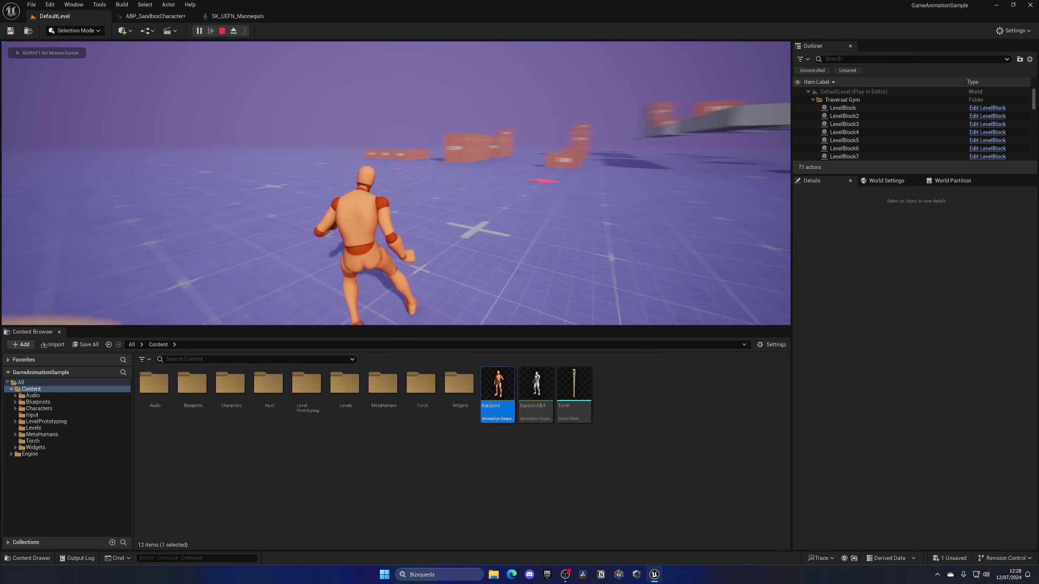
key(w)
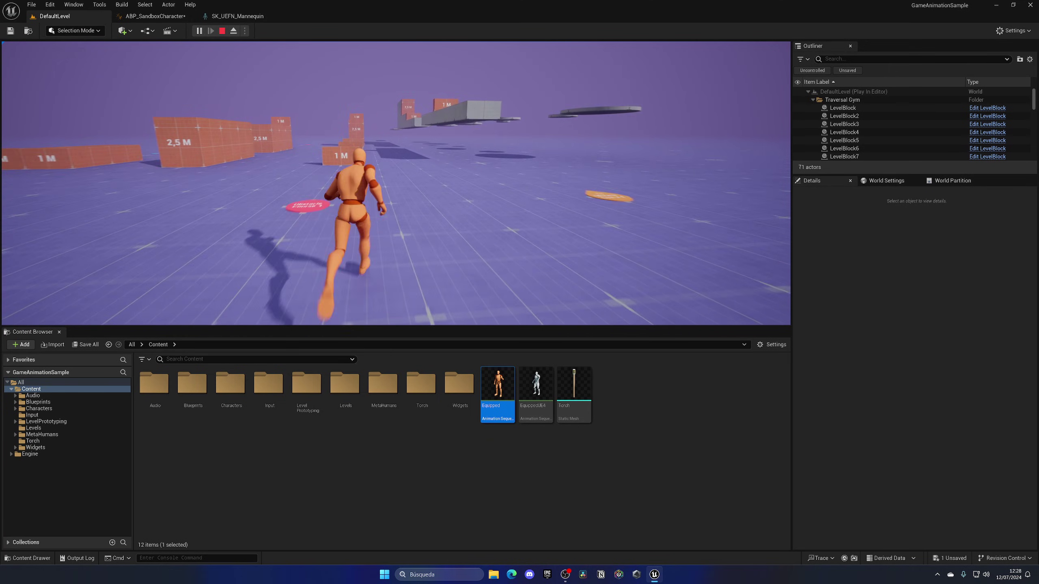
key(w)
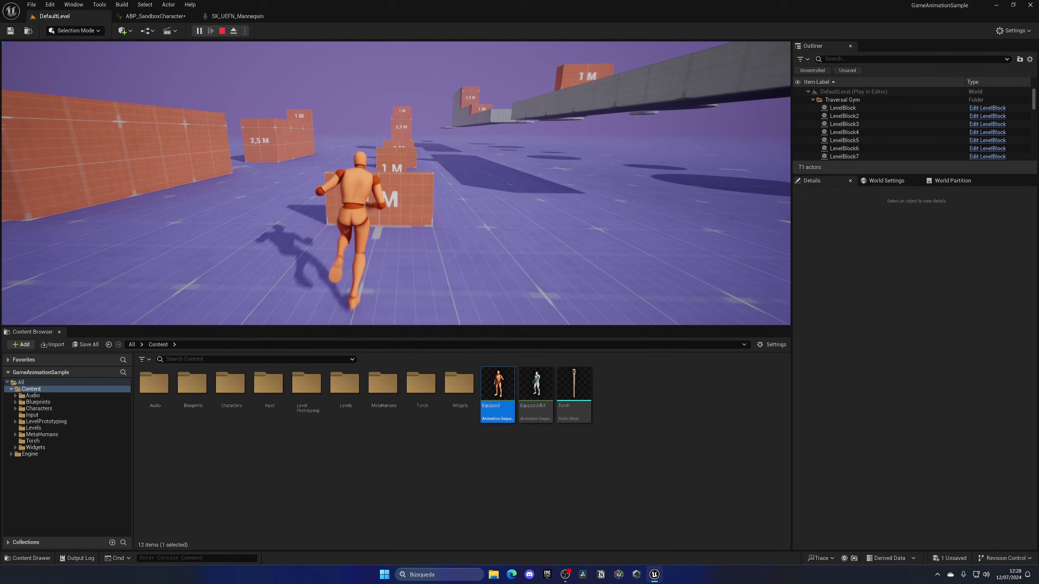
key(w)
key(space)
key(space)
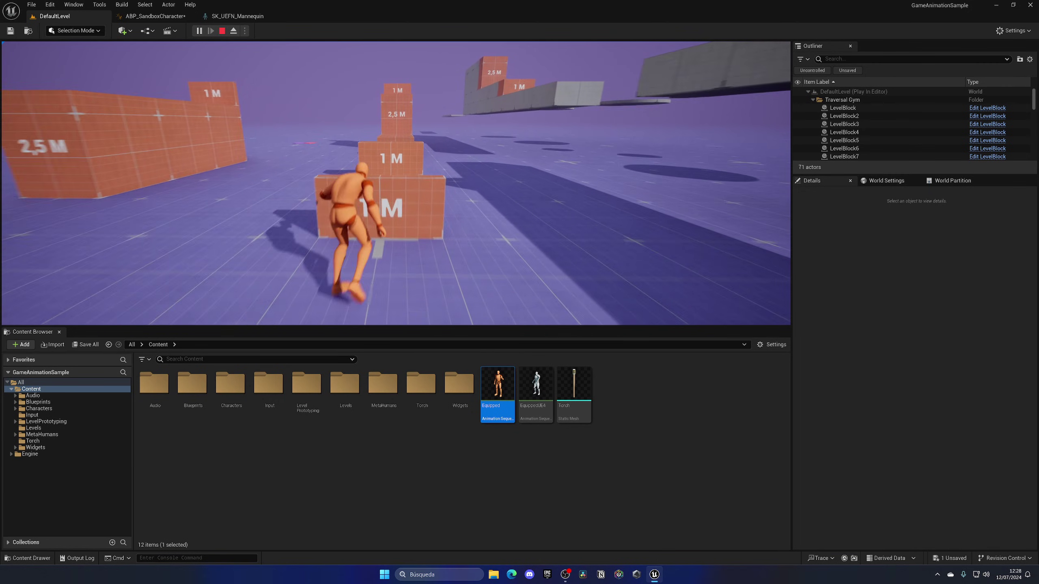
key(Escape)
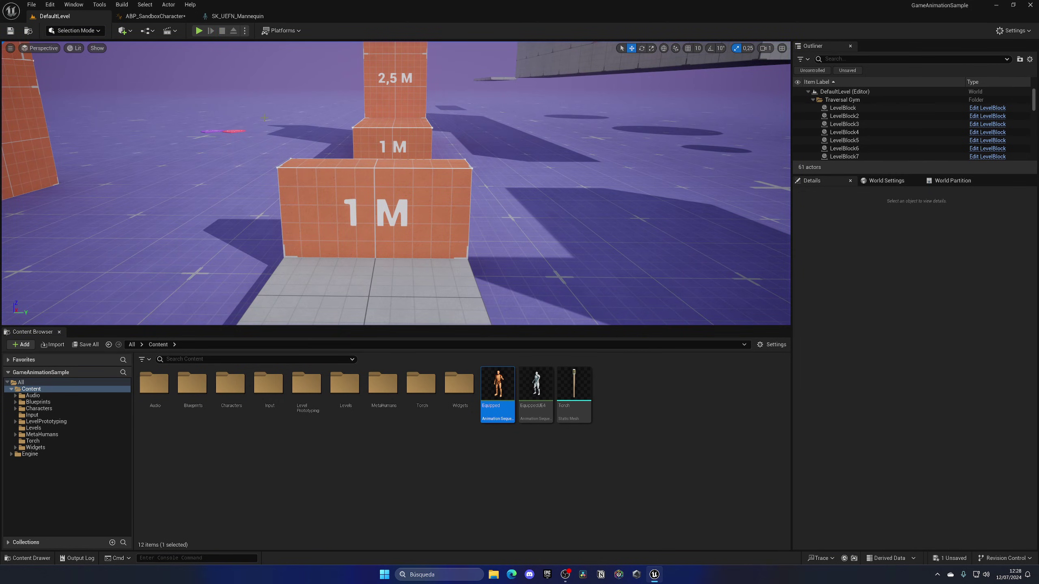
Step: Save all modified assets of the project
click(599, 421)
key(ctrl+shift+s)
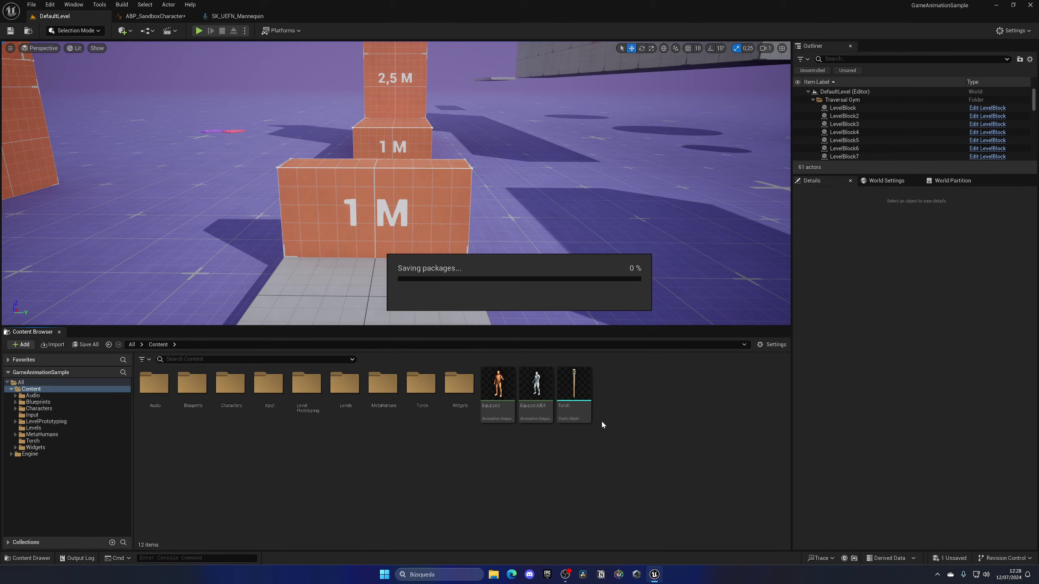
right_click(267, 51)
Step: Select the hand_l bone in the SK_UEFN_Mannequin skeleton and preview the Equipped animation on the mannequin
click(238, 16)
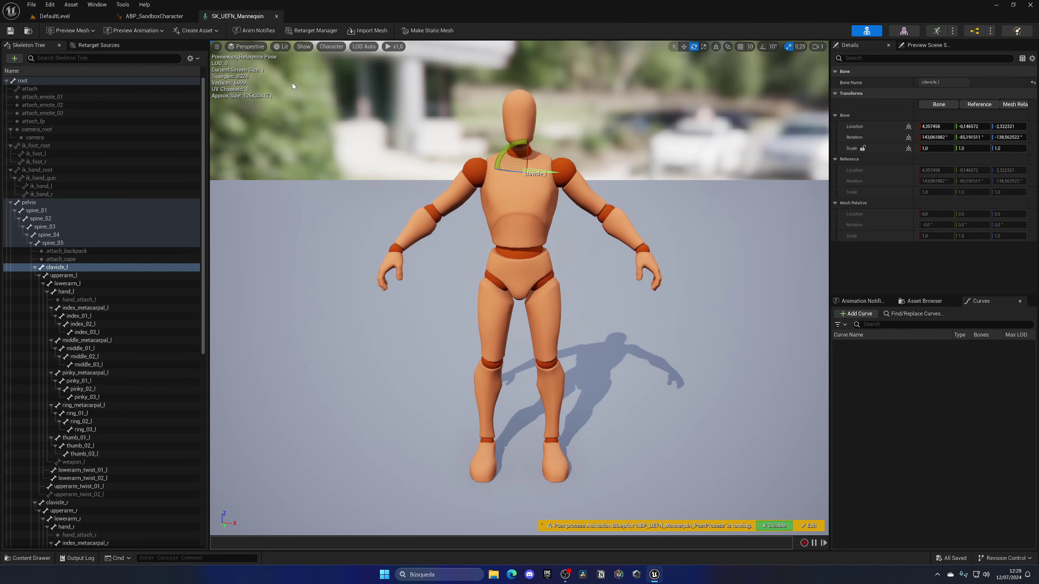
click(76, 293)
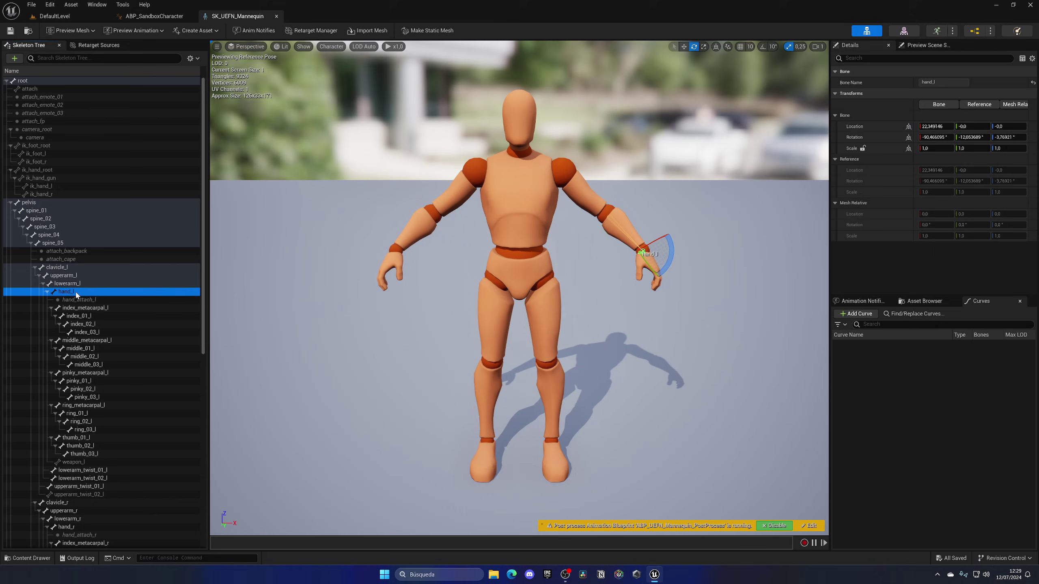
click(131, 31)
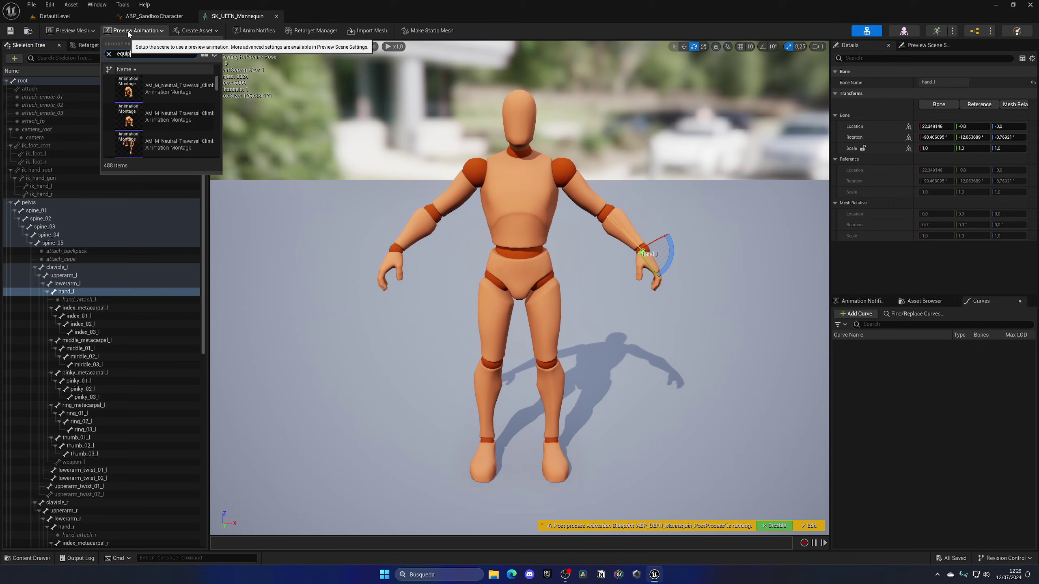
click(152, 85)
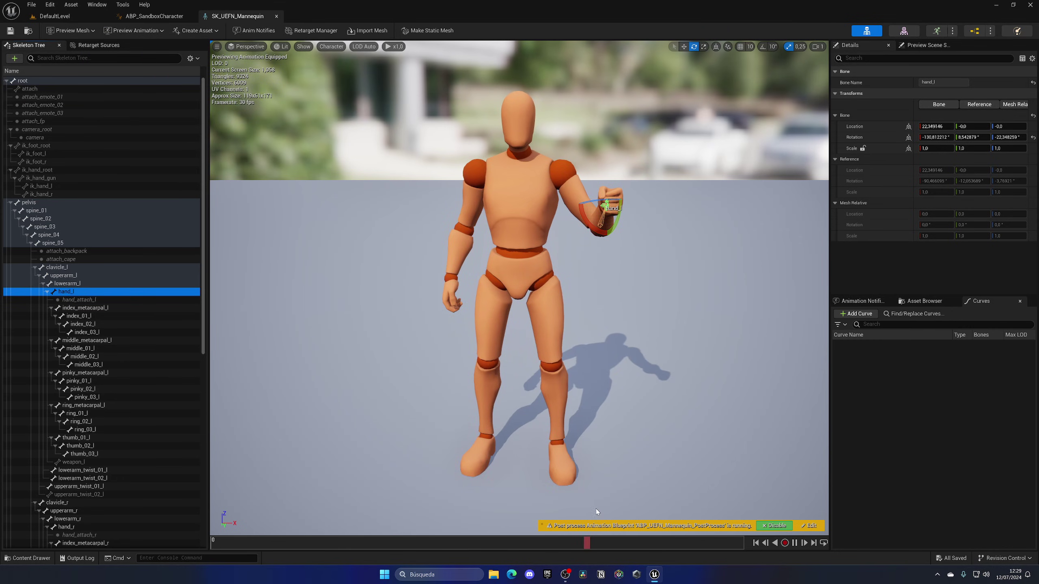
Step: Add a socket named Weapon to the hand_l bone
right_click(79, 295)
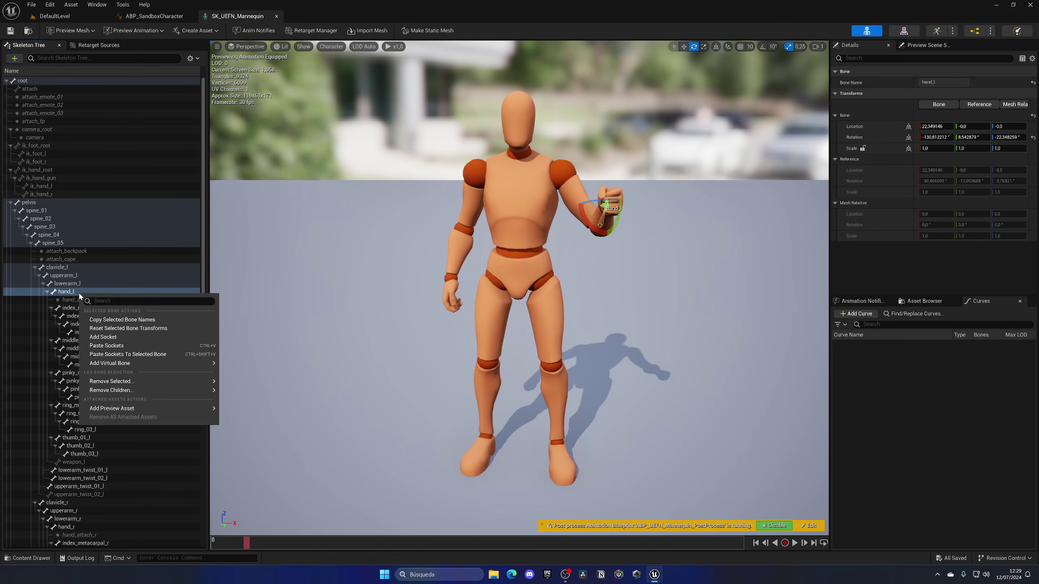
click(109, 338)
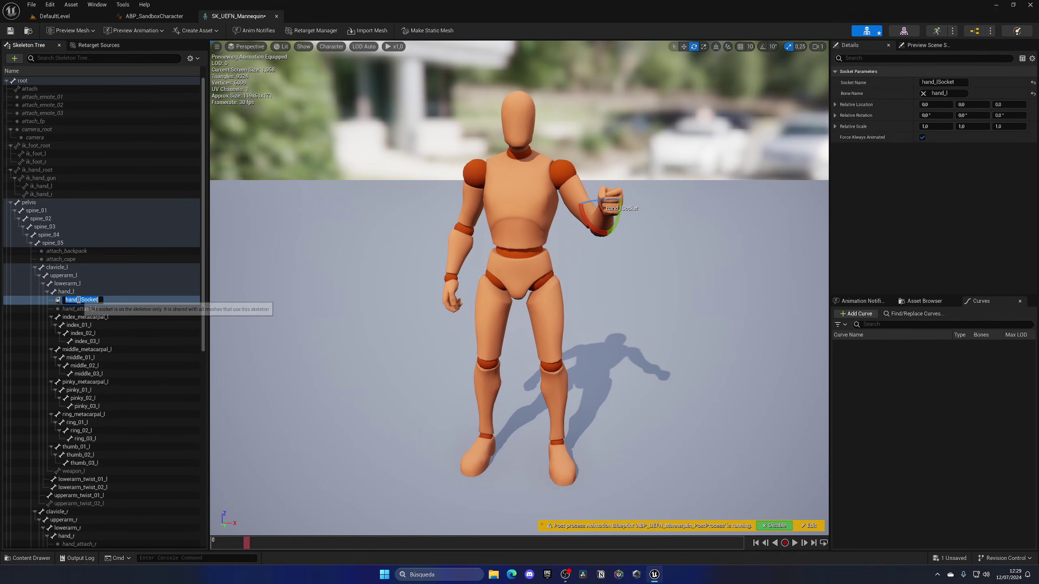
text(Weapon)
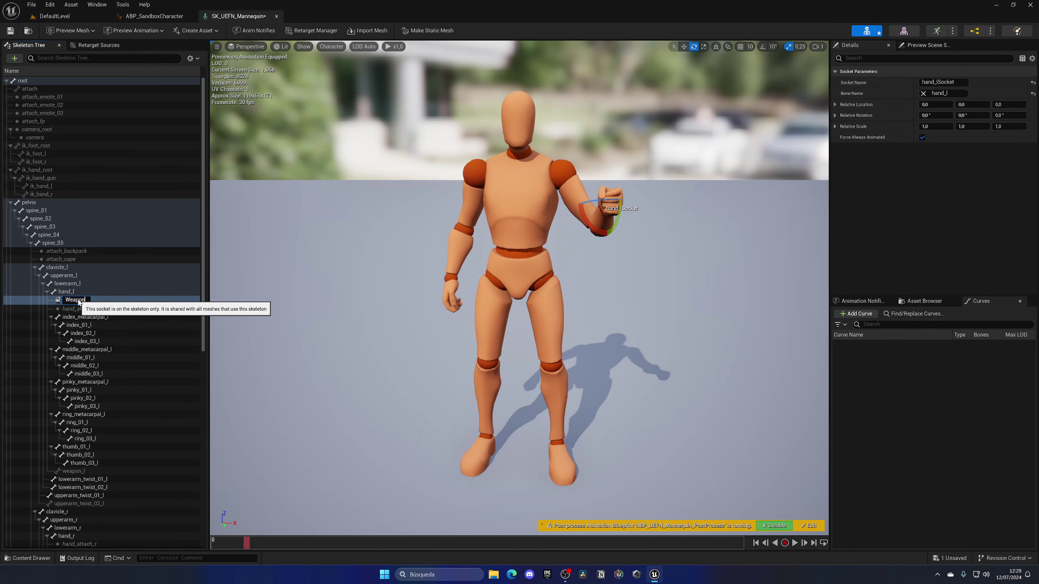
key(Return)
Step: Attach the Torch mesh to the Weapon socket as its preview asset
right_click(79, 302)
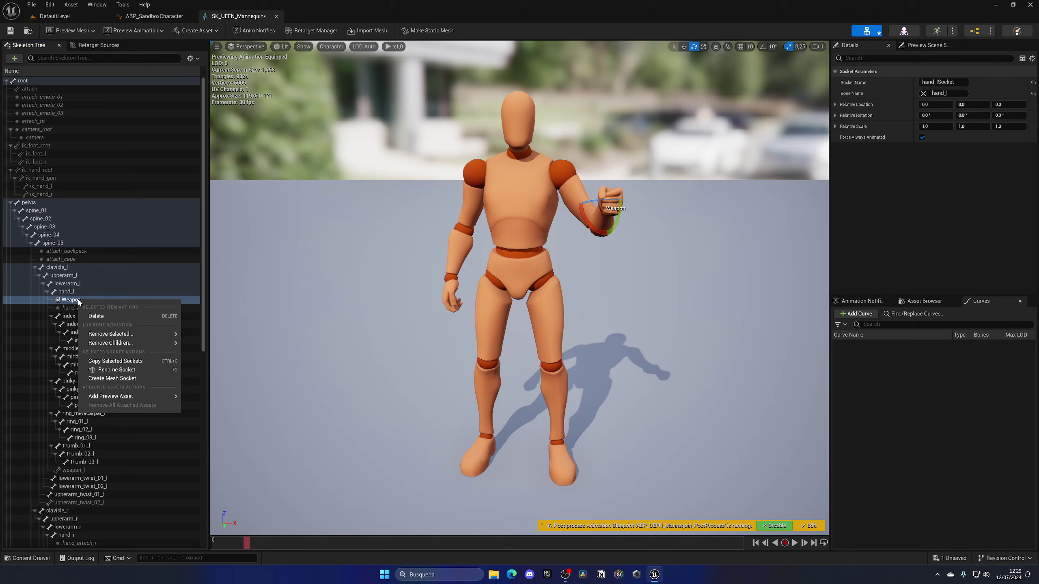
mouse_move(172, 395)
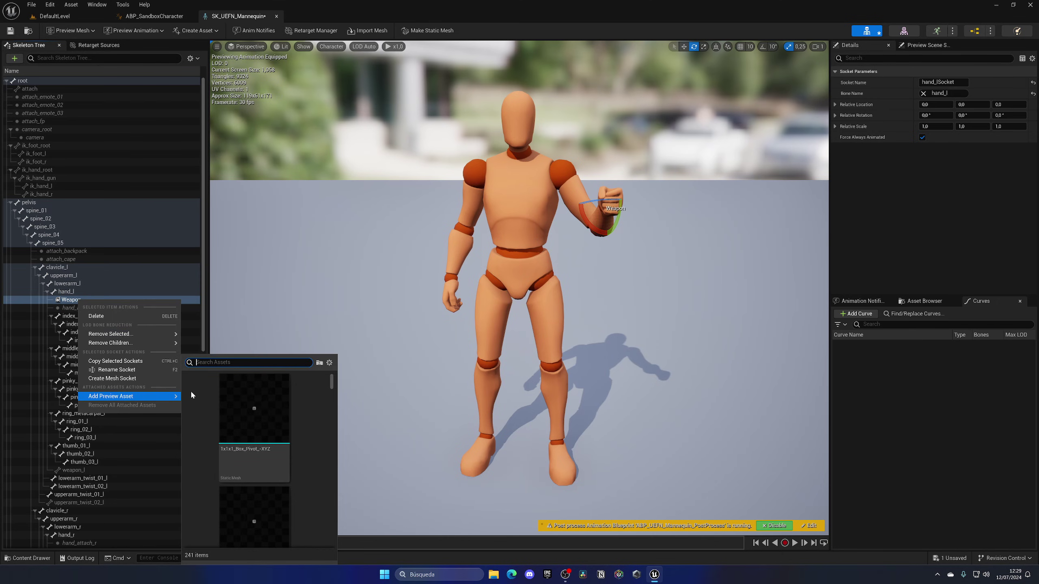
text(torch)
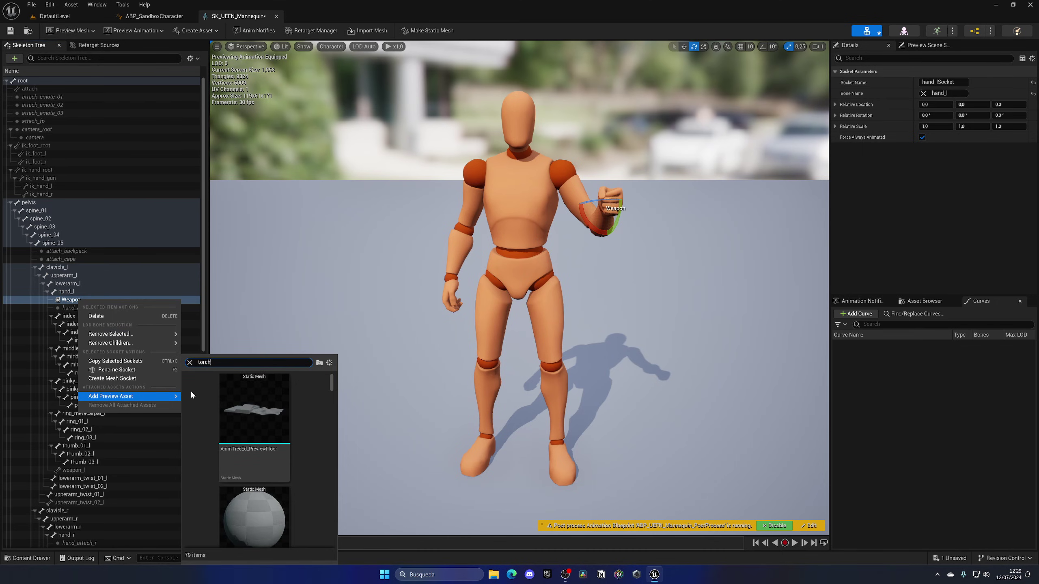
click(191, 390)
Step: Rotate the Weapon socket to about -180°, -13°, 180° so the torch stands upright in the left fist
right_drag(217, 403, 340, 387)
key(a)
key(w)
key(s)
drag(498, 267, 442, 260)
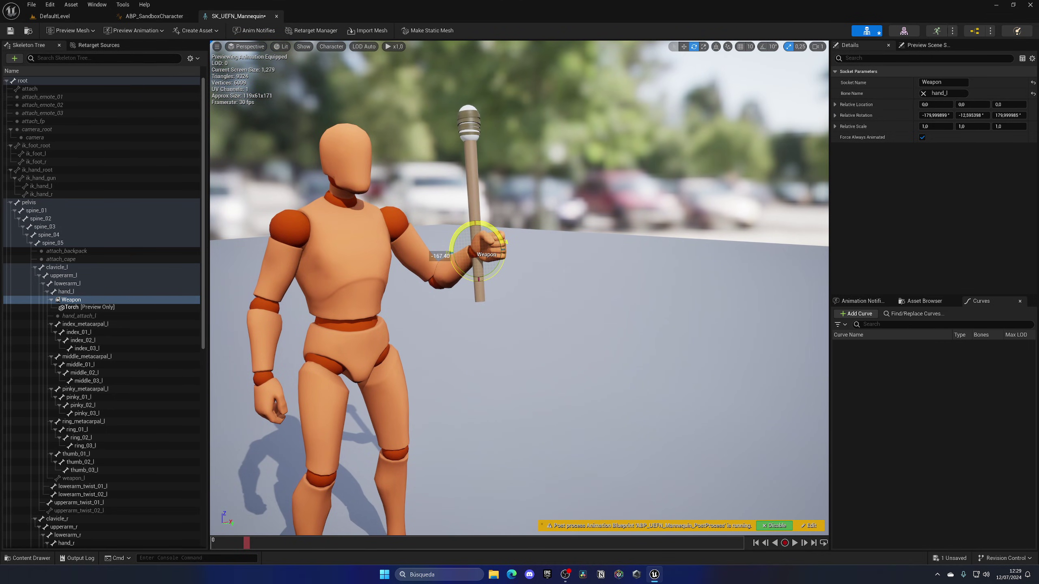
Step: Move the Weapon socket to a relative location of about 6.8, -2.6, 3.0 so the hand grips the torch handle
right_drag(480, 257, 476, 289)
key(e)
key(w)
drag(458, 288, 483, 296)
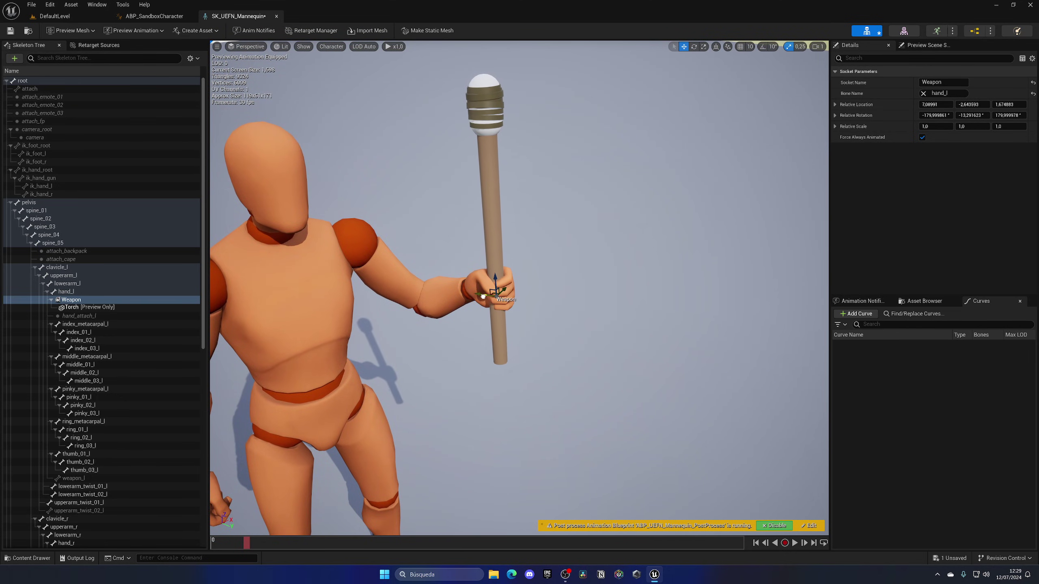
right_drag(483, 297, 524, 311)
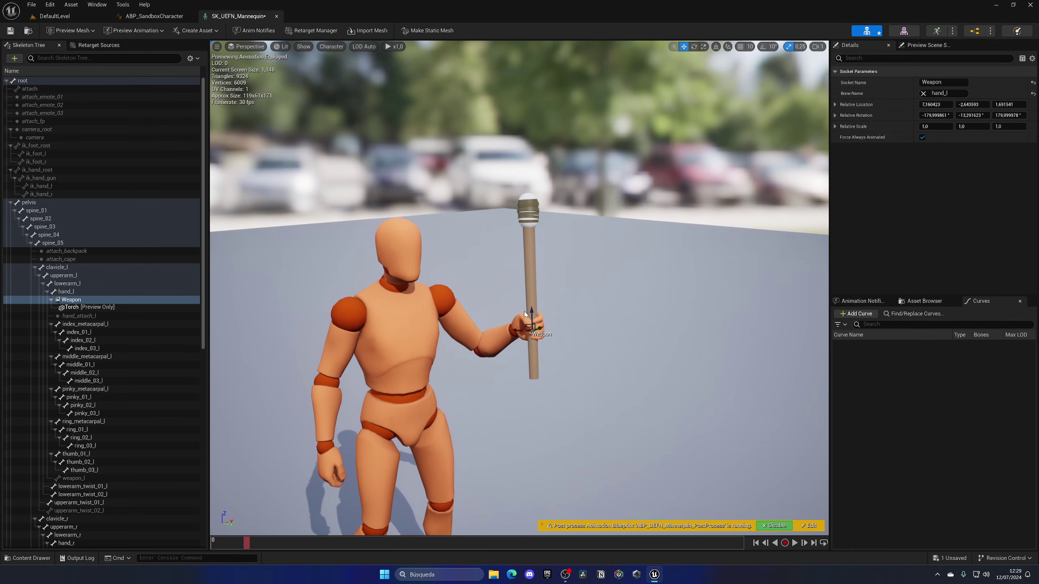
drag(531, 315, 531, 313)
right_drag(531, 312, 470, 321)
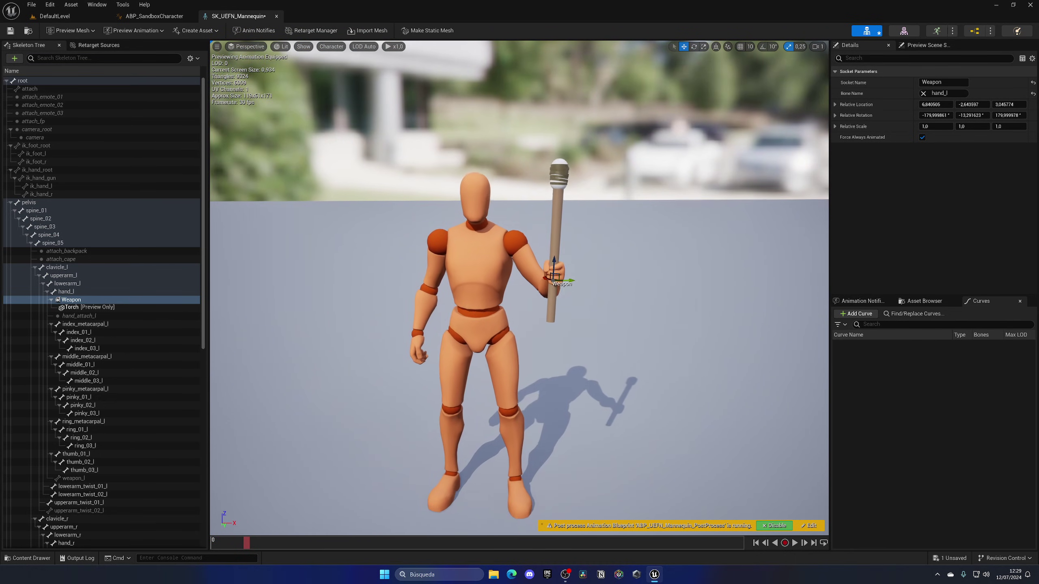
Step: Save the SK_UEFN_Mannequin skeleton, close its editor and return to DefaultLevel
click(10, 31)
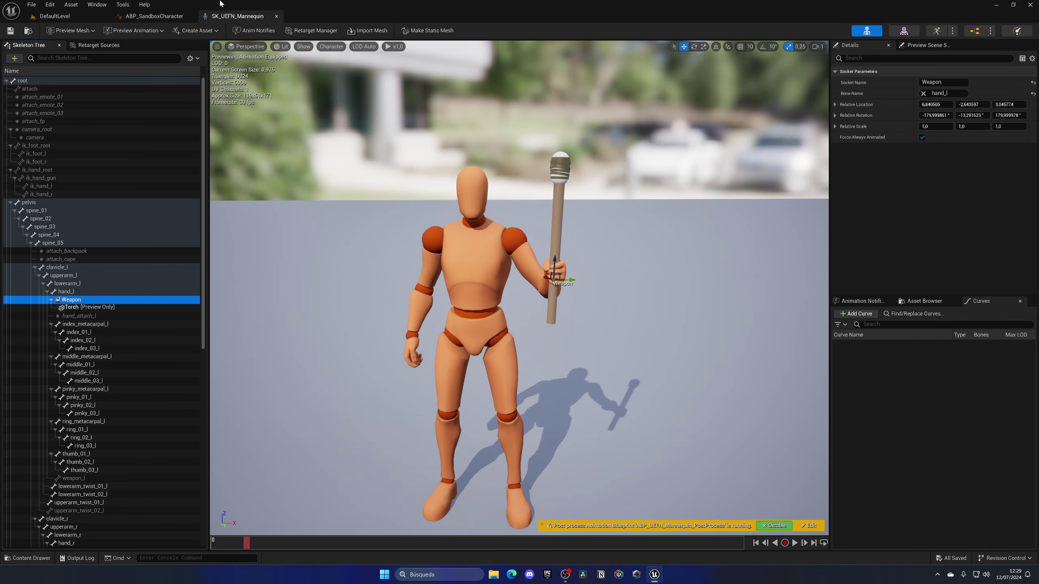
middle_click(243, 17)
click(91, 20)
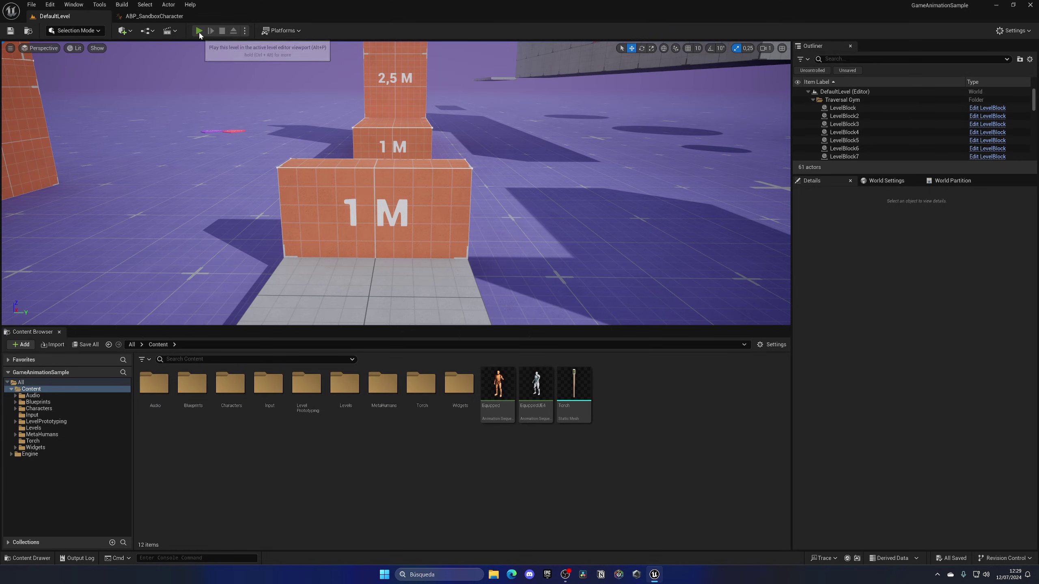
Step: Play-test DefaultLevel by running the character forward to check the equipped arm pose, and end the session
click(200, 131)
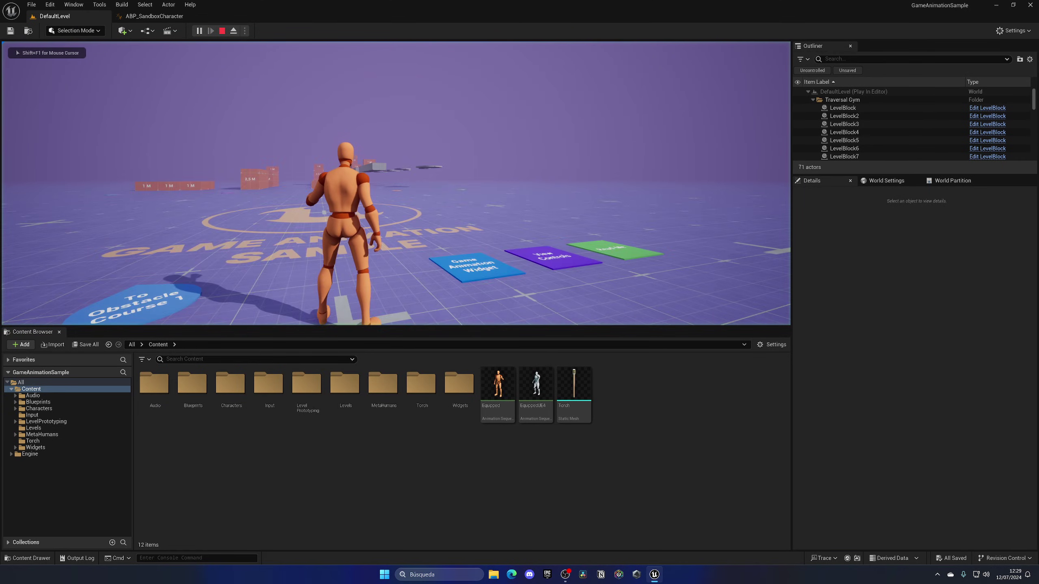
key(w)
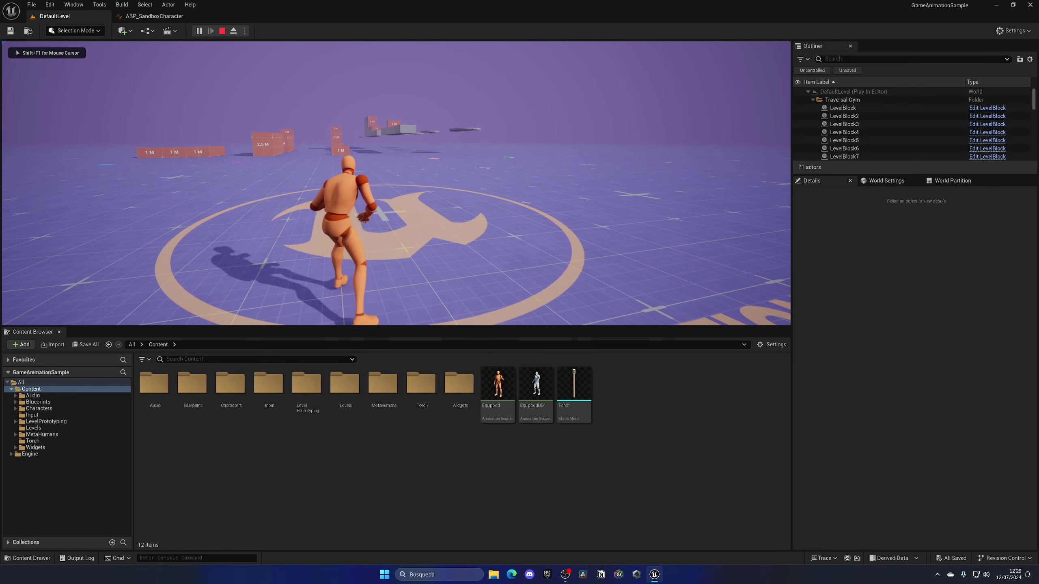
key(Escape)
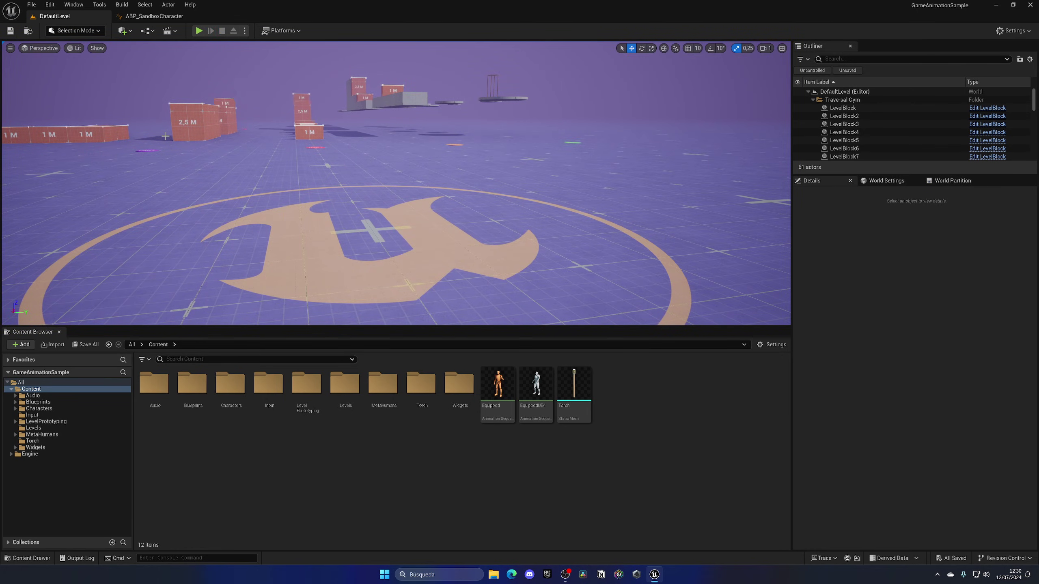
Step: Open the CBP_SandboxCharacter blueprint from the Blueprints folder and display its 3D component preview
double_click(192, 384)
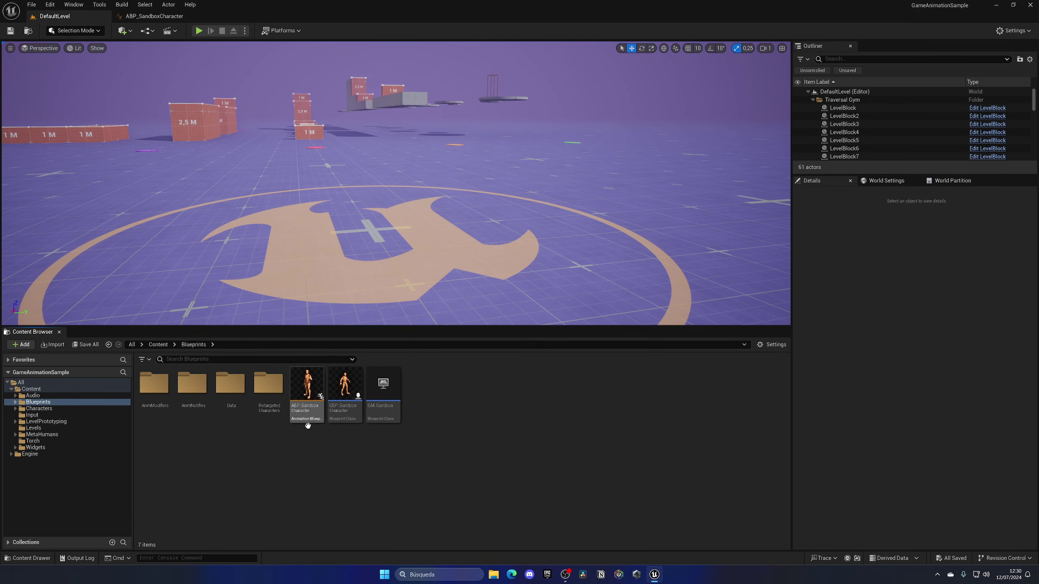
double_click(345, 387)
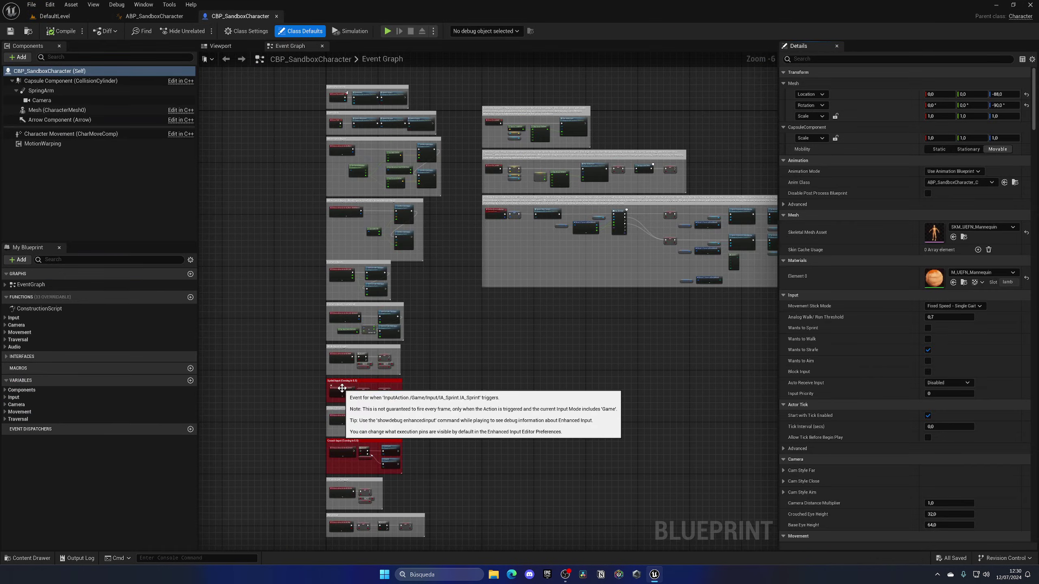
click(220, 45)
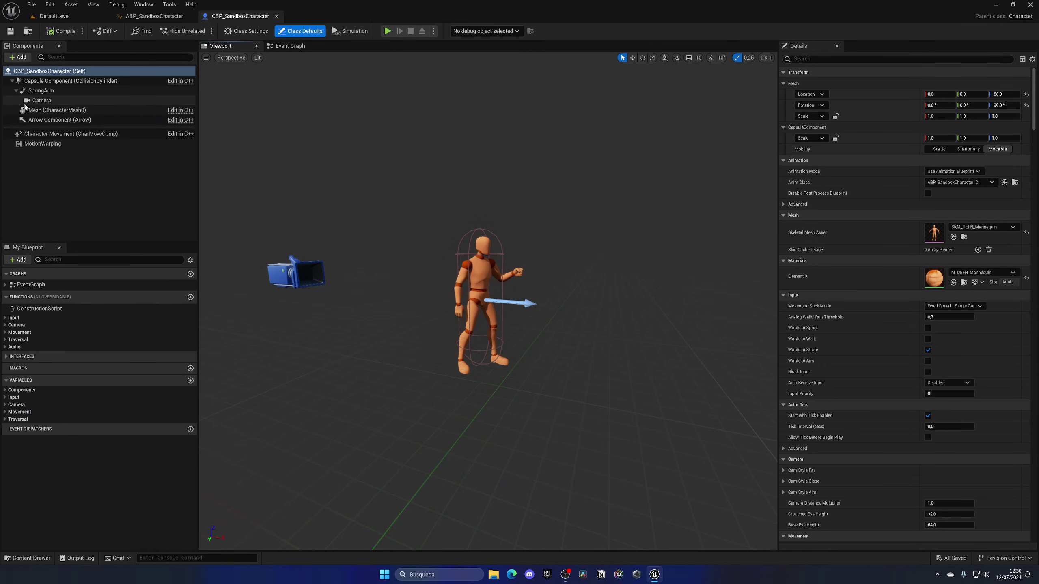
Step: Add a Static Mesh component named Weapon beneath the character's Mesh component
click(57, 110)
click(22, 57)
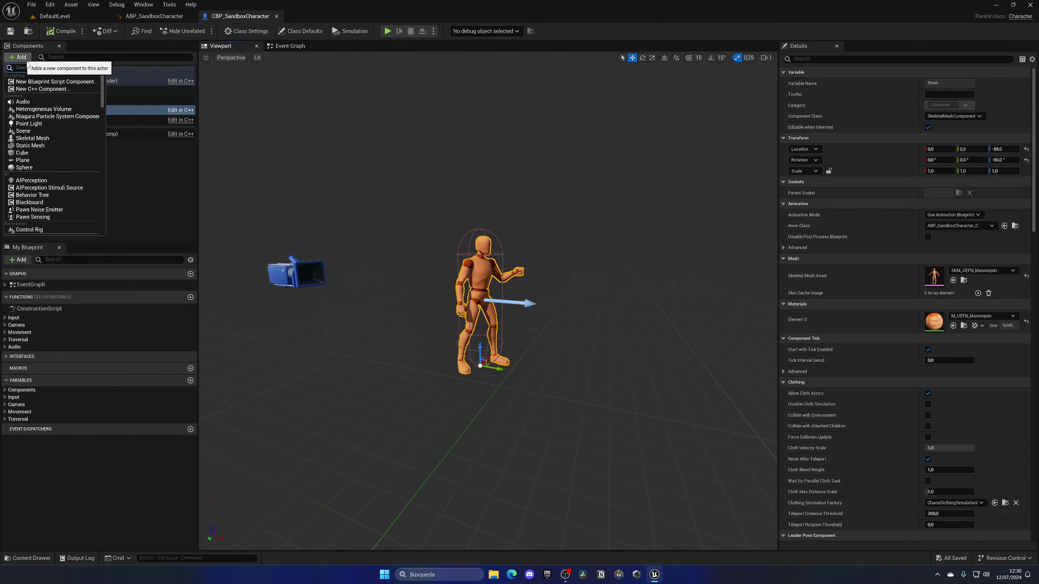
click(40, 146)
text(Weapo)
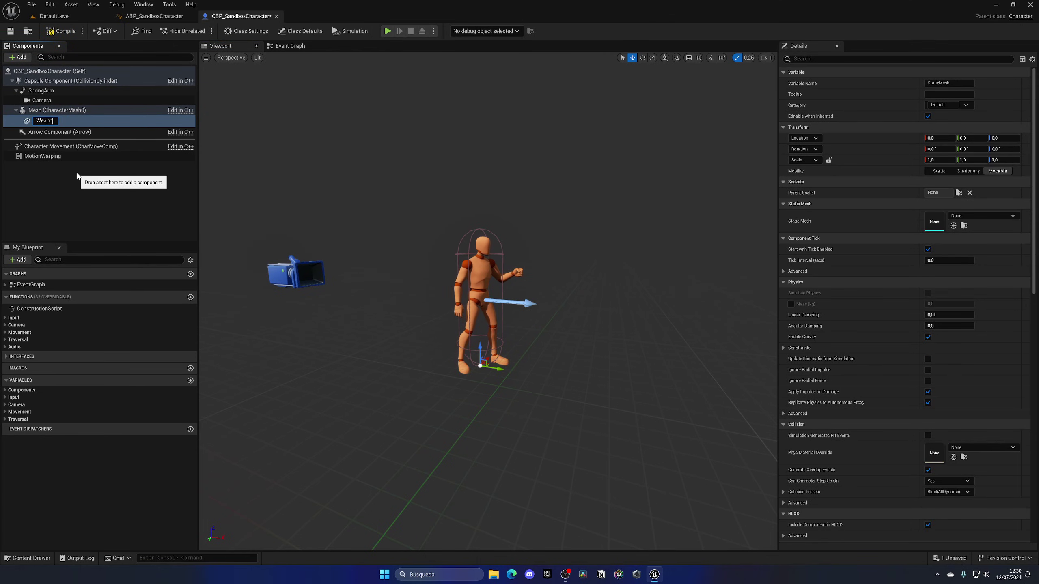
text(n)
key(Return)
Step: Assign the Torch static mesh to the Weapon component
click(986, 218)
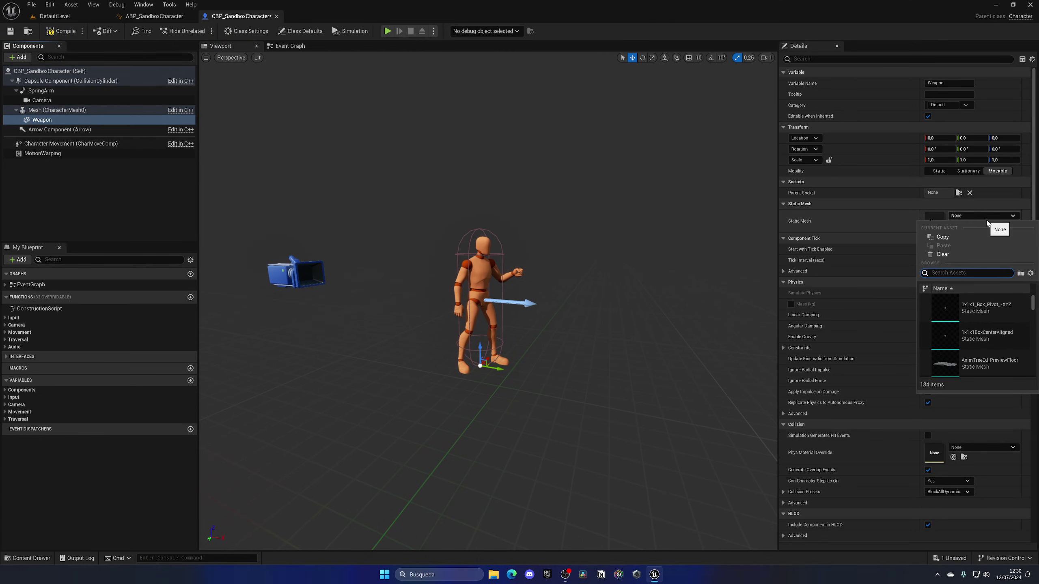
text(torvch)
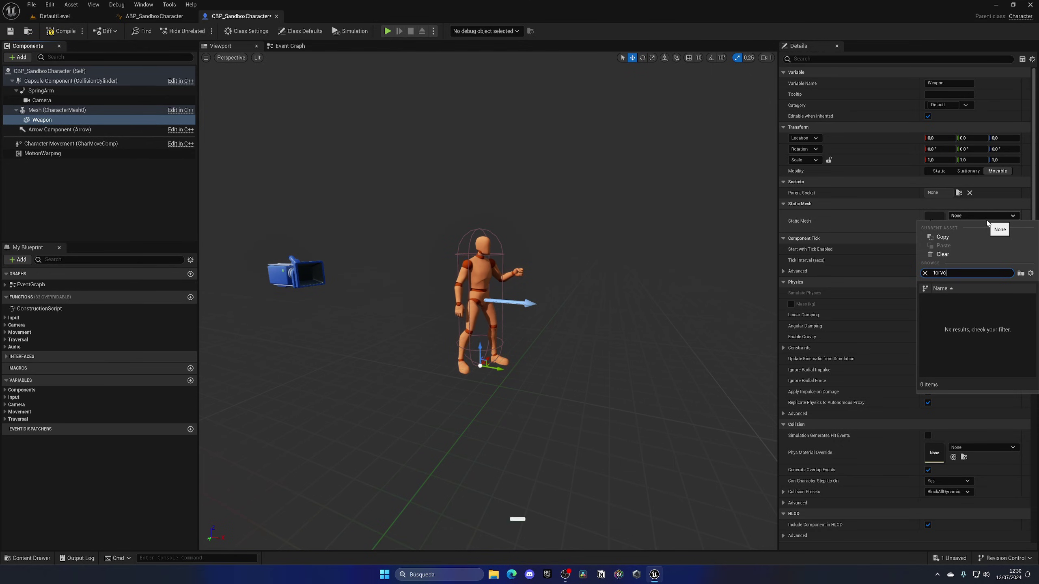
key(BackSpace)
key(BackSpace)
text(ch)
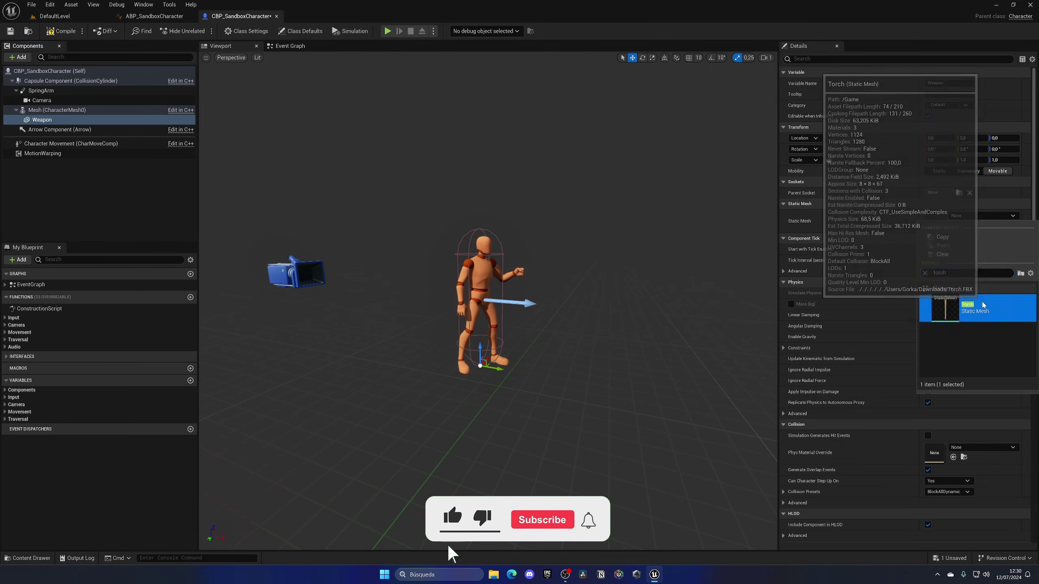
click(983, 305)
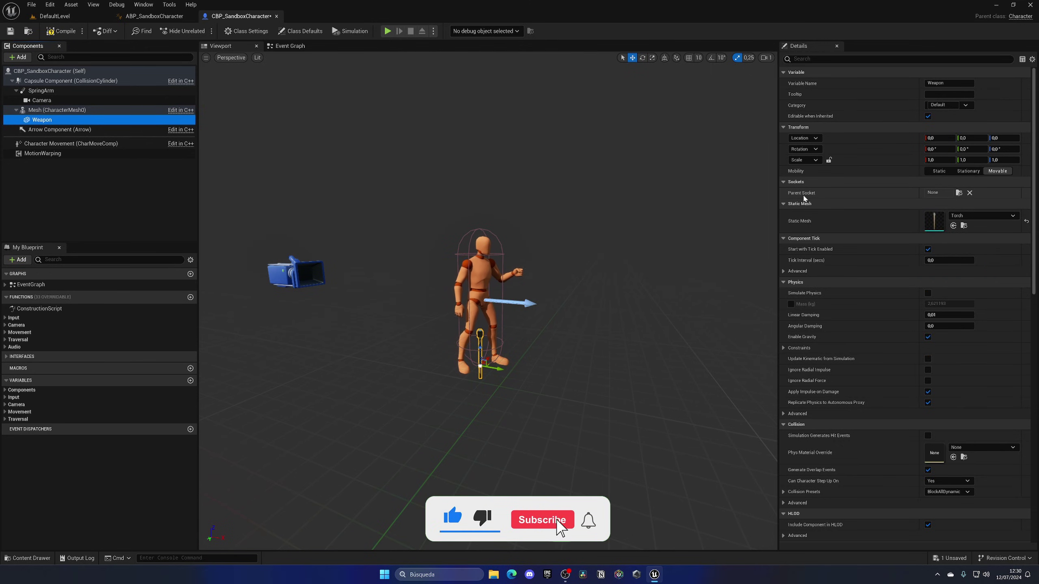
Step: Set the Weapon component's parent socket to Weapon and inspect the torch in the character's hand
click(958, 193)
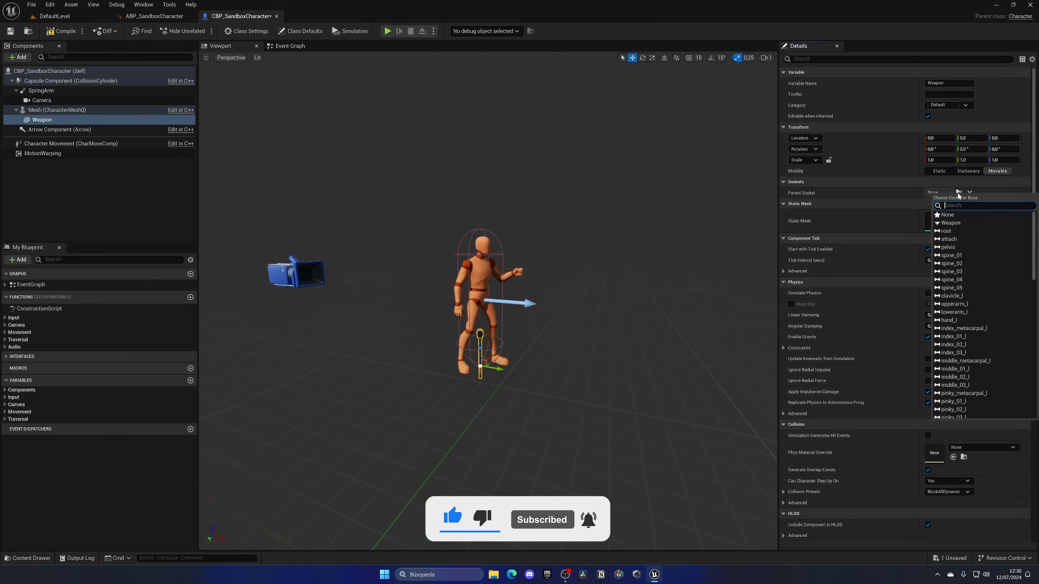
click(958, 226)
scroll(512, 302, up, 8)
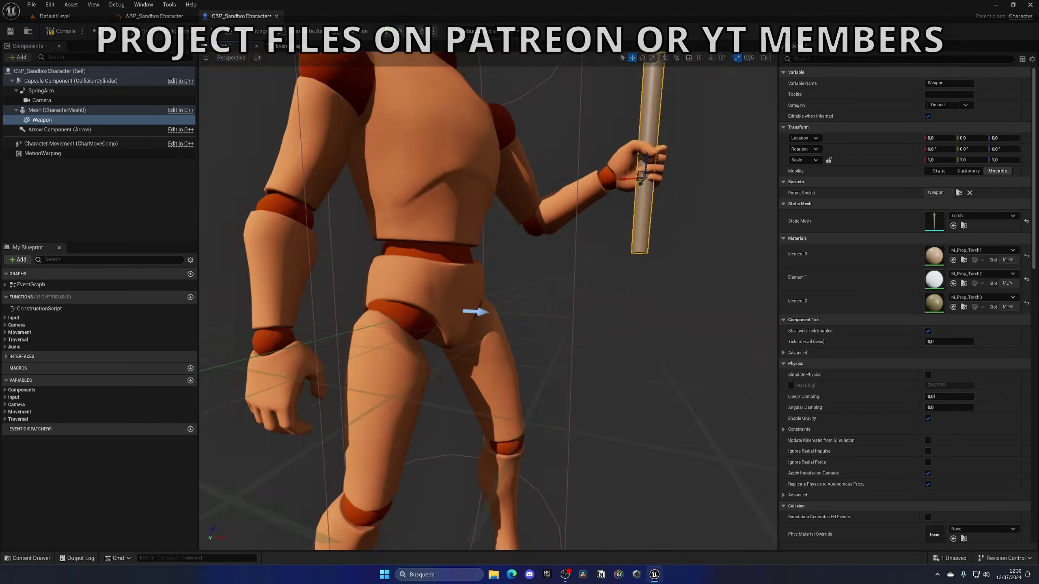
right_drag(512, 302, 491, 303)
scroll(536, 256, down, 2)
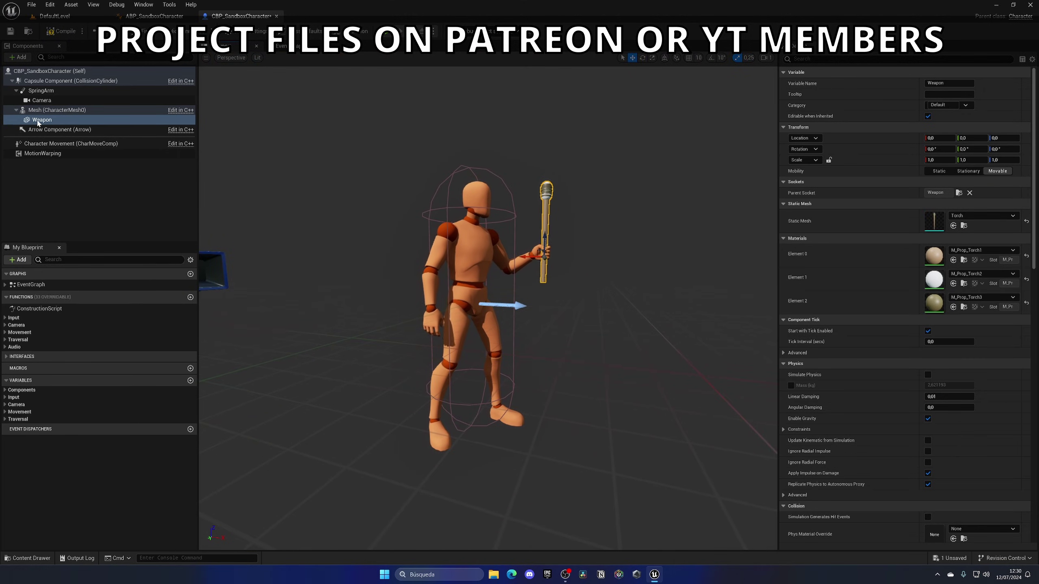
Step: Set the Weapon component's collision preset to NoCollision and save the character blueprint
scroll(820, 254, down, 10)
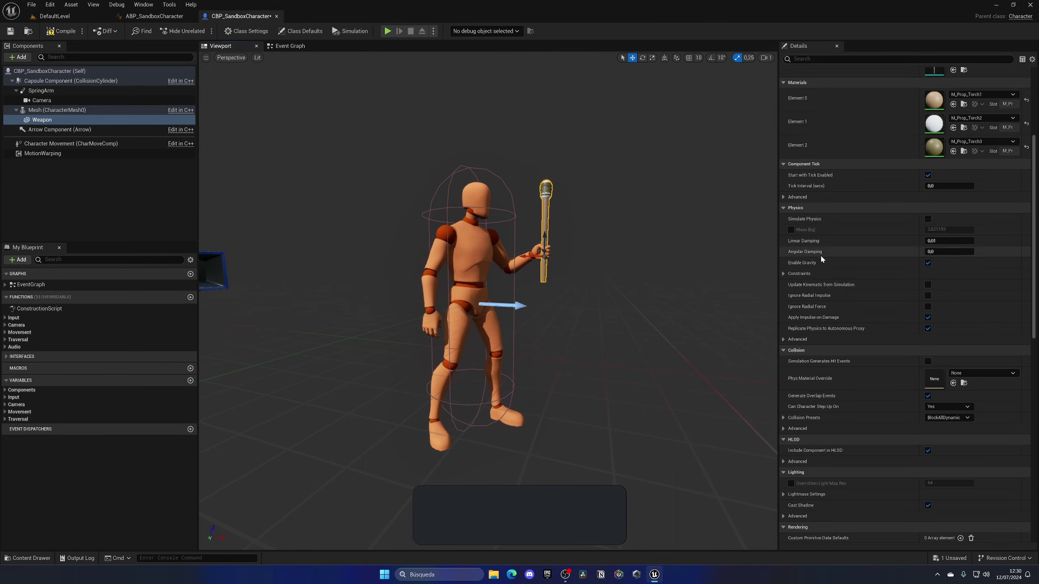
click(961, 288)
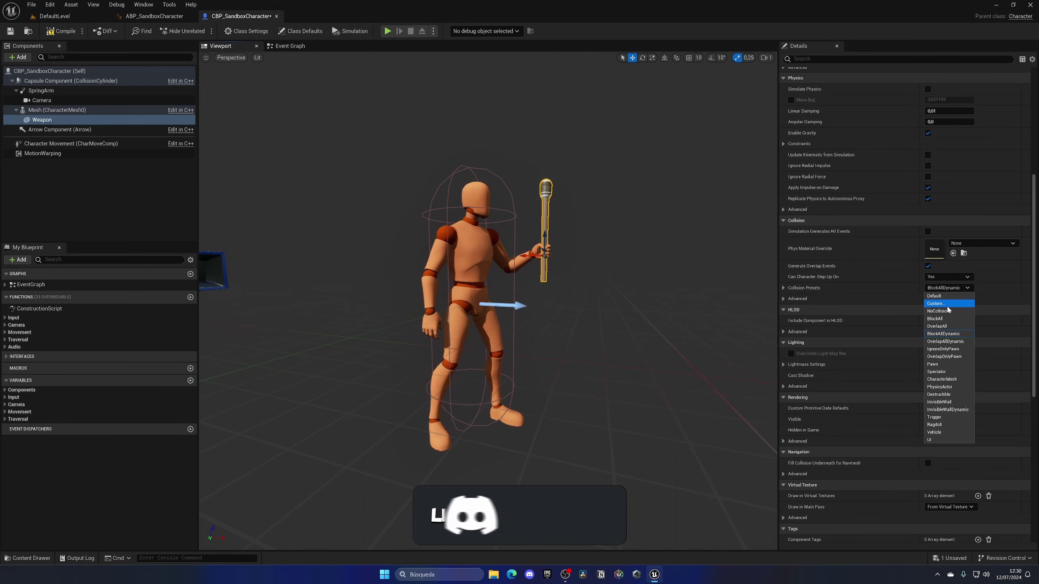
click(929, 311)
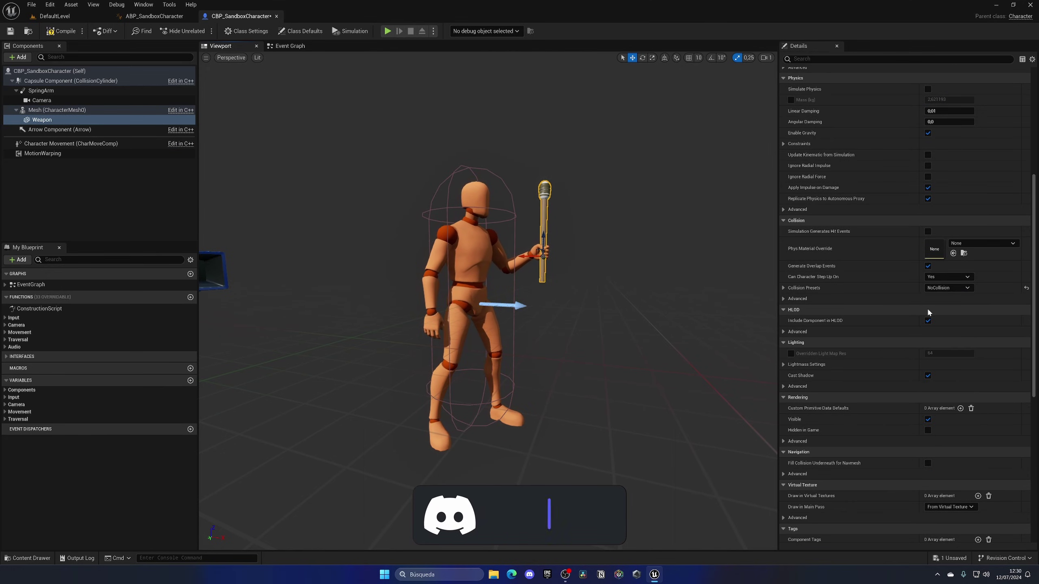
click(11, 32)
Step: Play-test DefaultLevel in full screen, running the character forward to check the attached torch
click(67, 17)
click(197, 31)
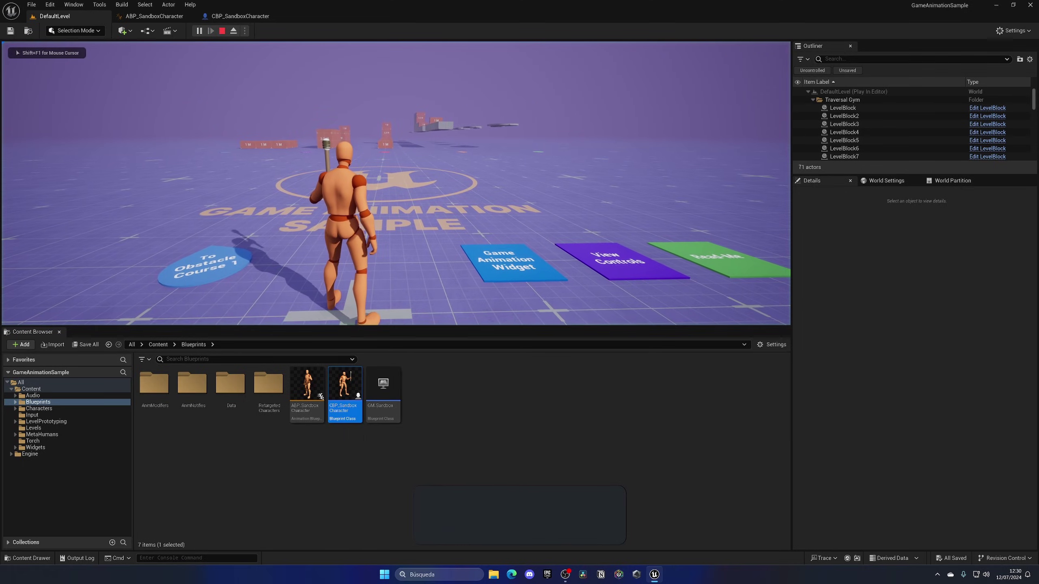
key(F11)
key(w)
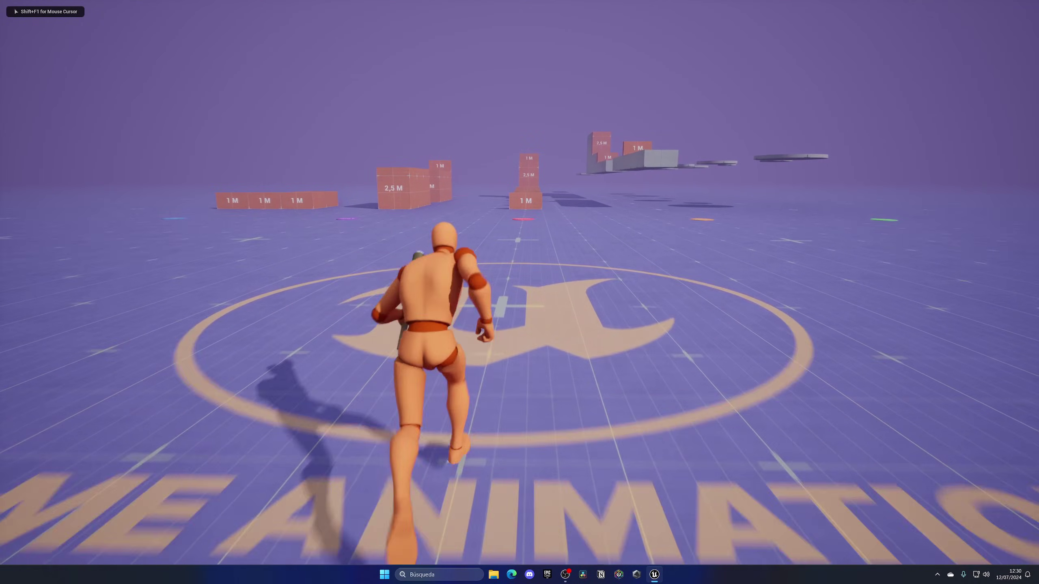